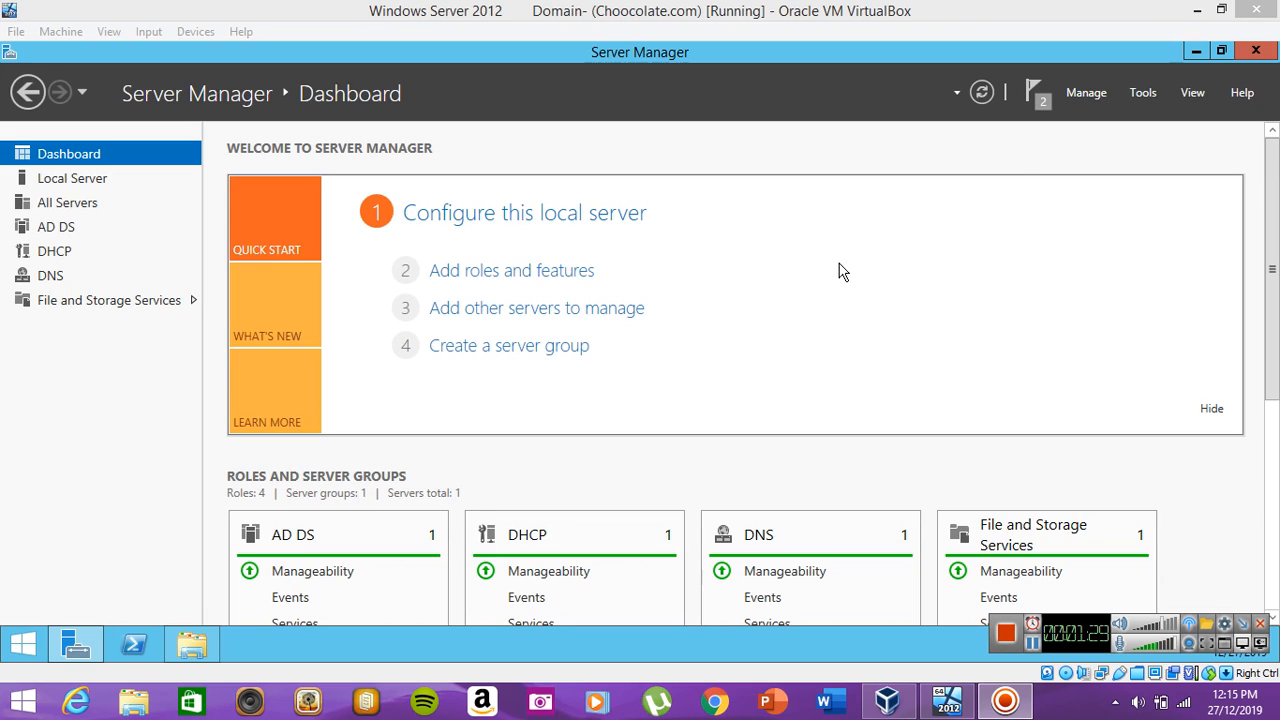
Step: Start adding roles and features with a role-based or feature-based installation on LABTEST.Chocoolate.com from the server pool
left_click(1088, 94)
left_click(1100, 116)
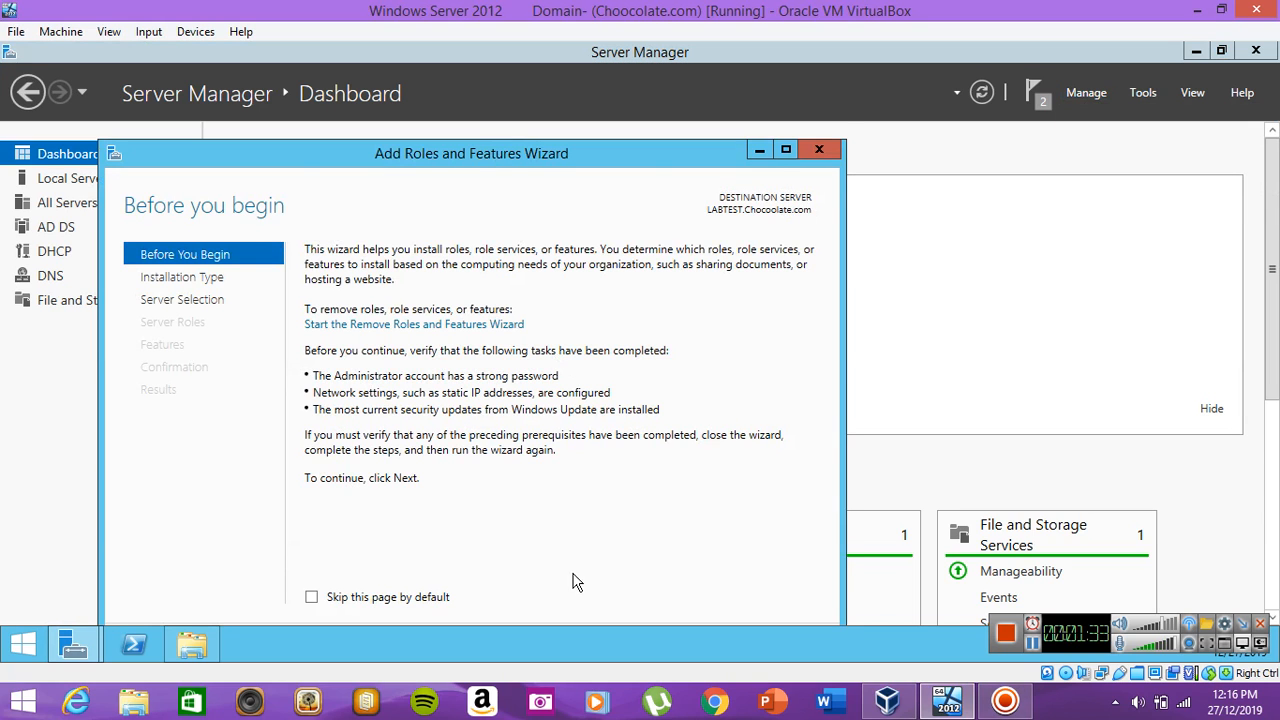
left_click_drag(636, 146, 636, 62)
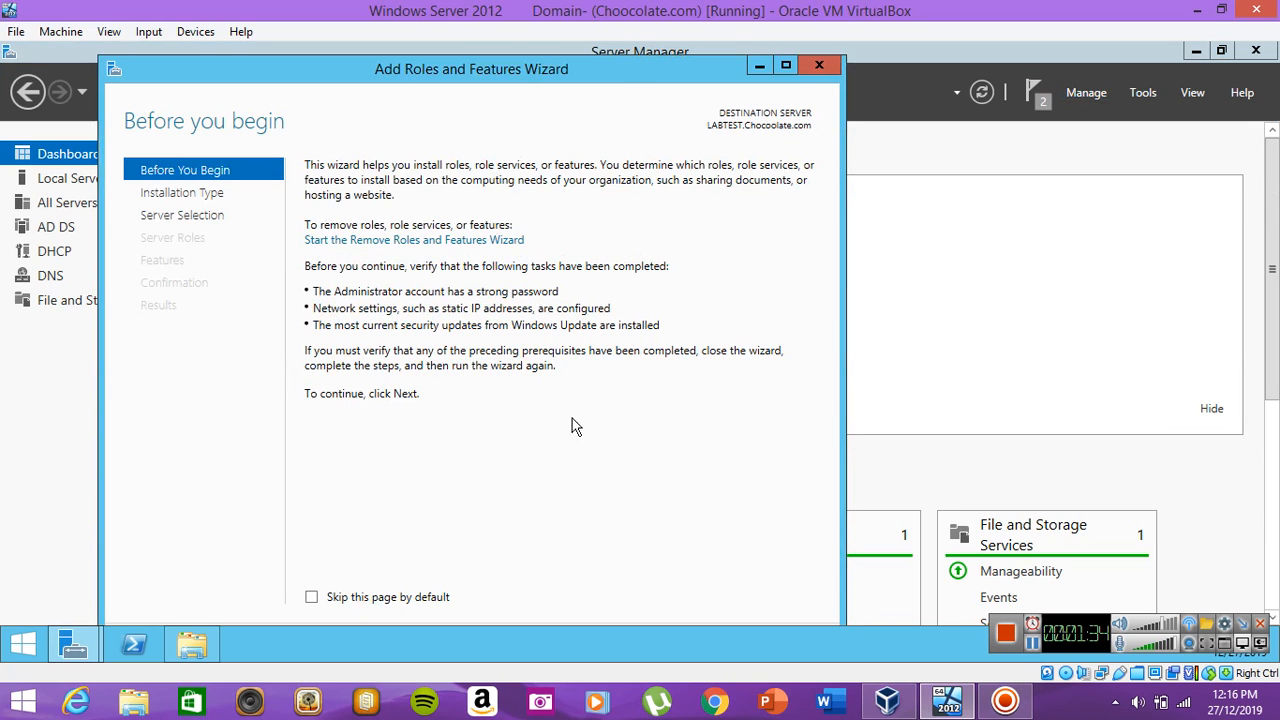
double_click(562, 80)
left_click(1040, 607)
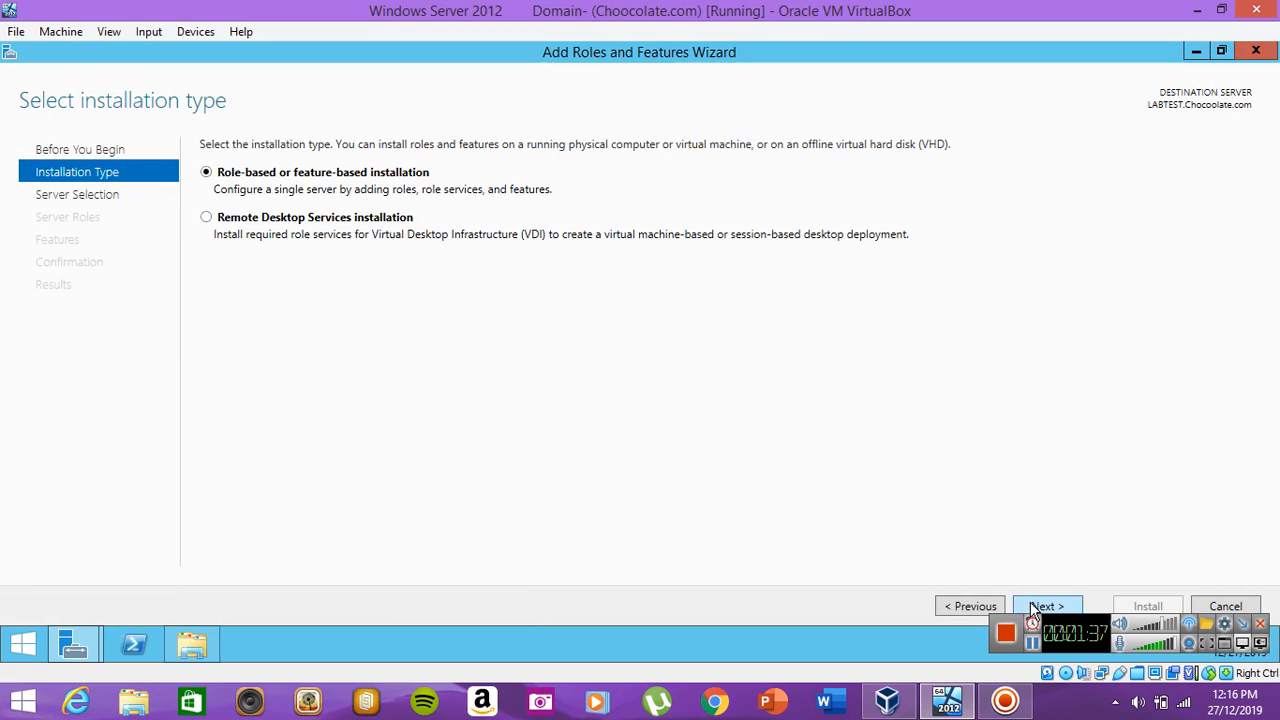
left_click(1056, 606)
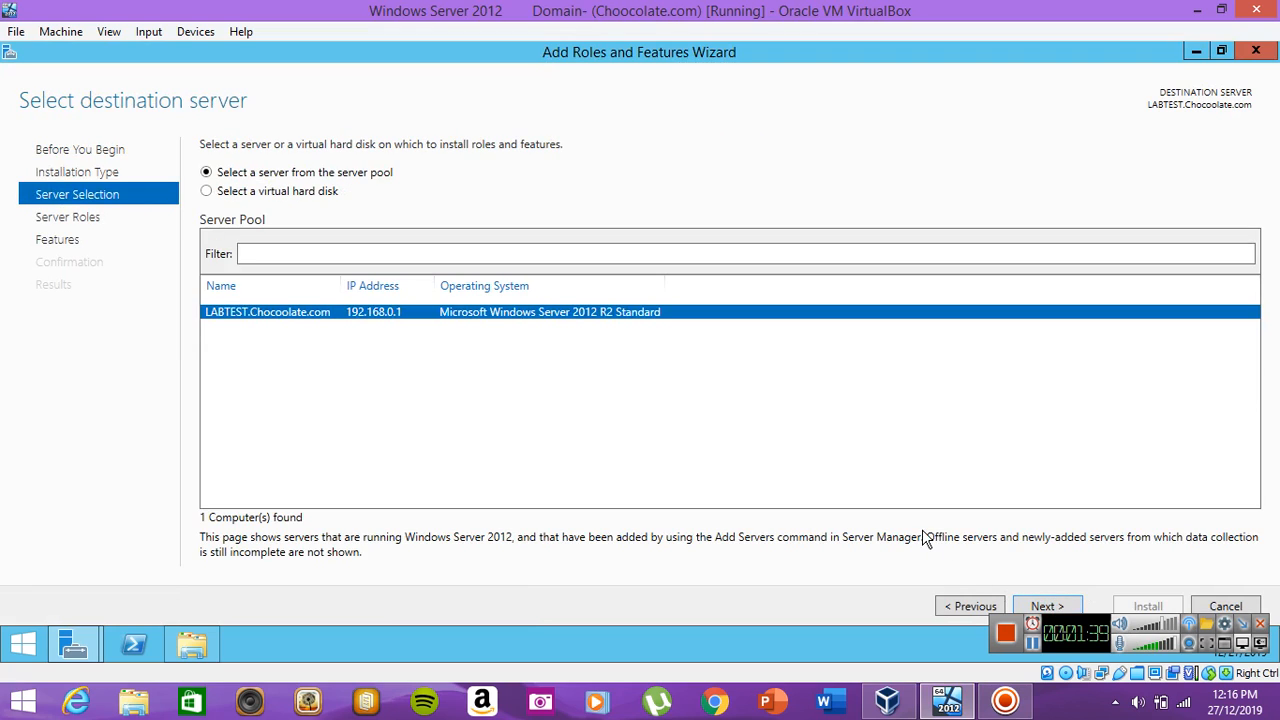
left_click(1056, 607)
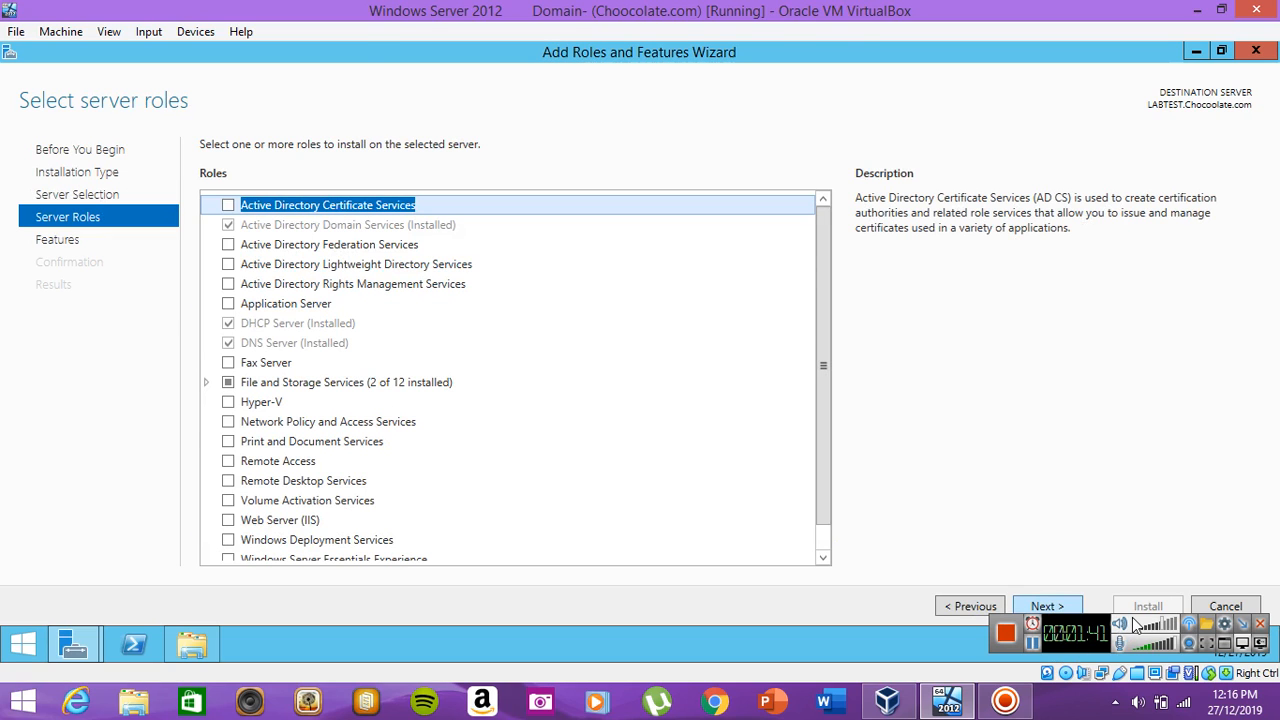
Step: Select the Windows Deployment Services role with its required management tools and continue past the features page without extra features
left_click(1145, 645)
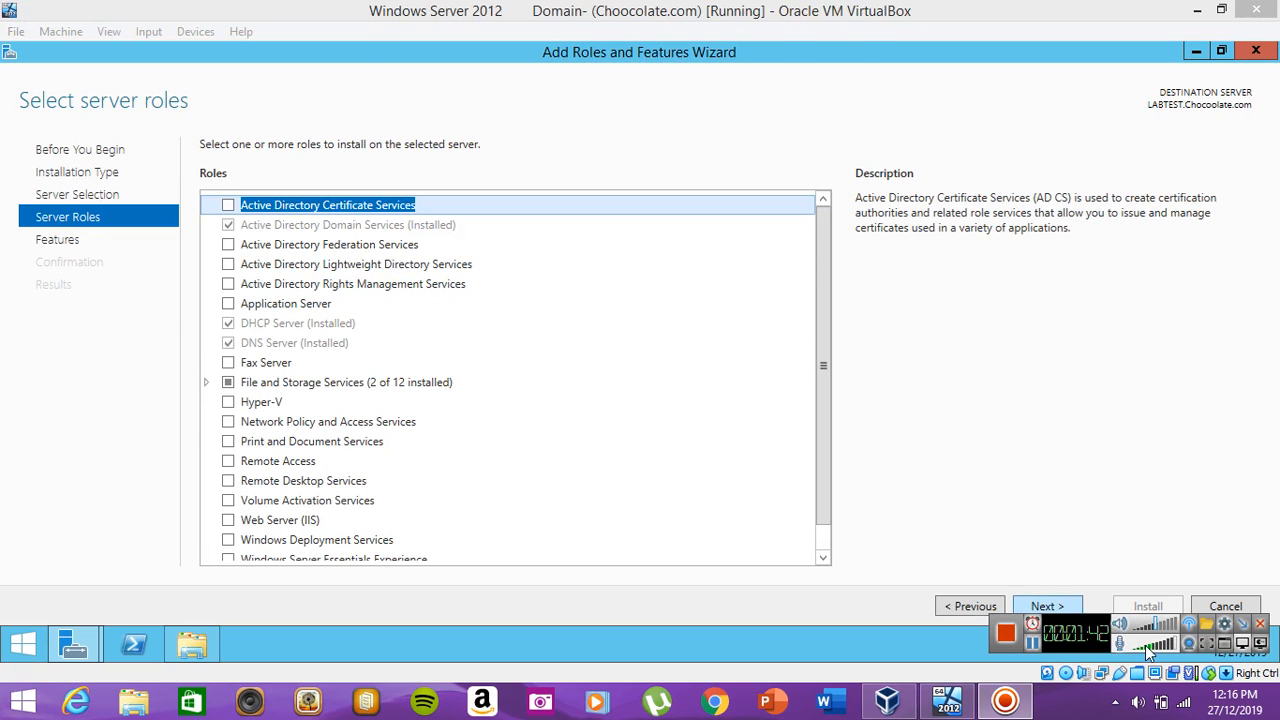
left_click(340, 541)
left_click(228, 541)
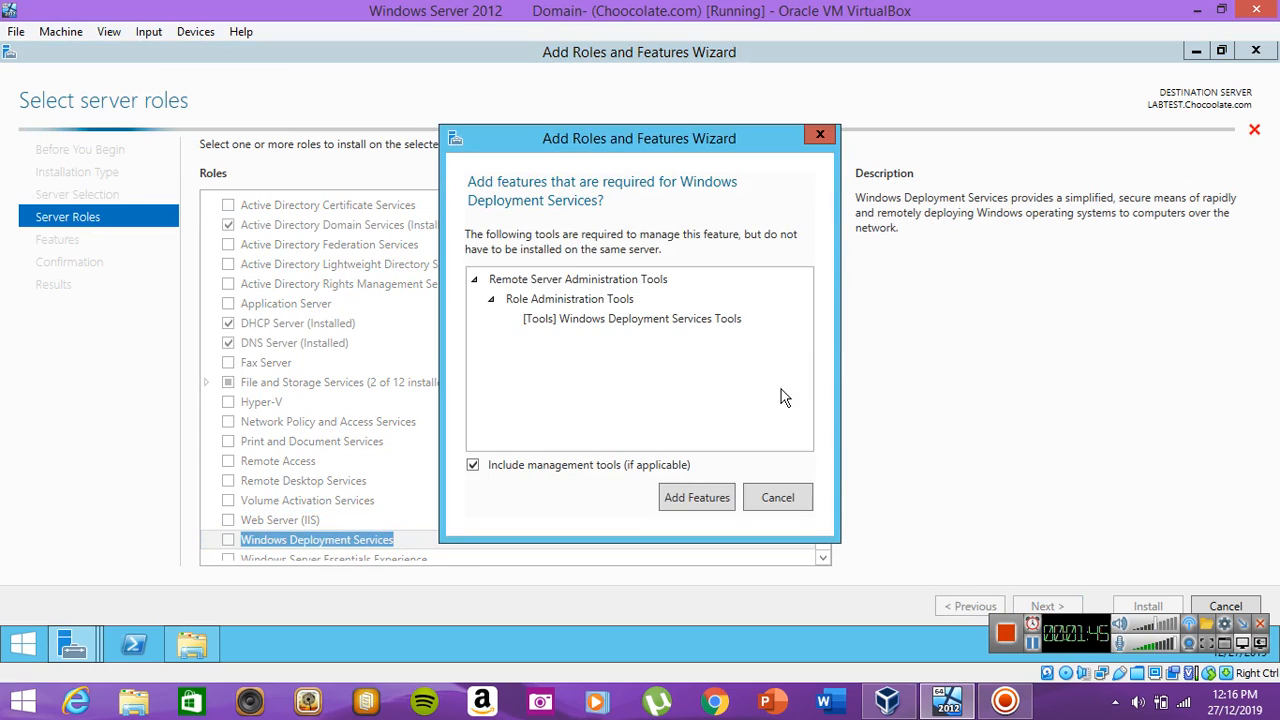
left_click(723, 500)
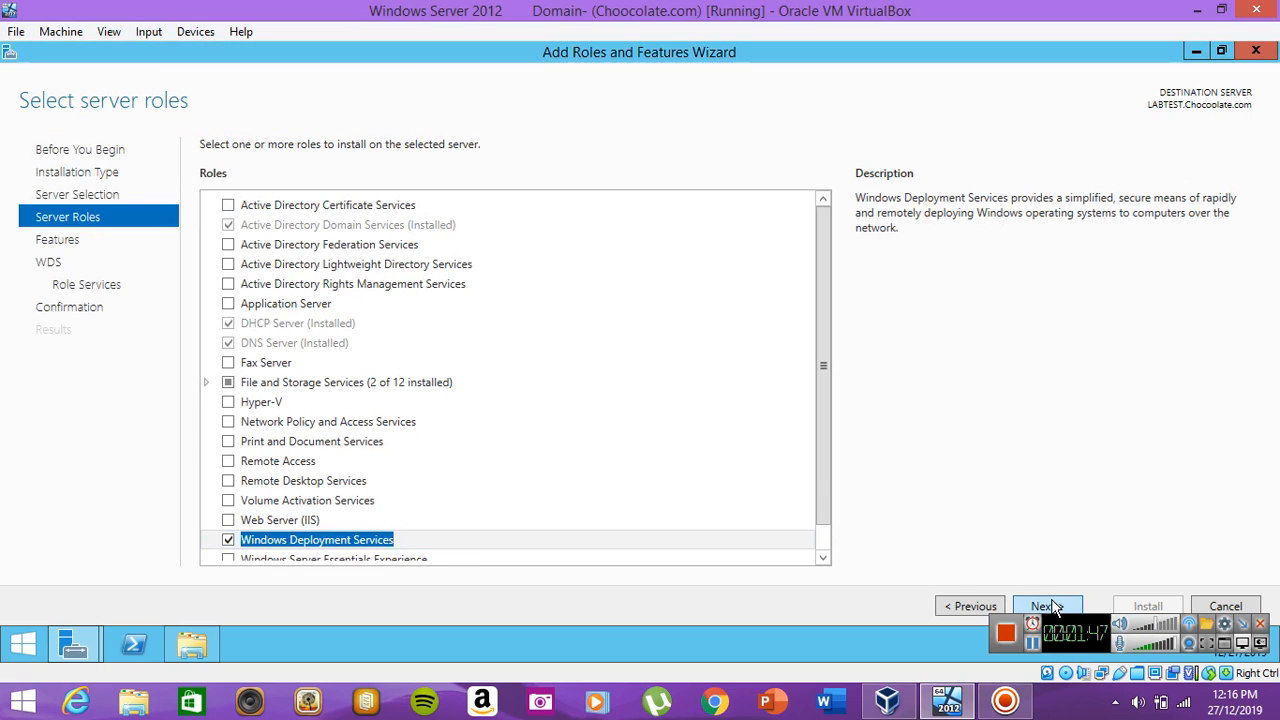
left_click(1050, 606)
left_click(1050, 608)
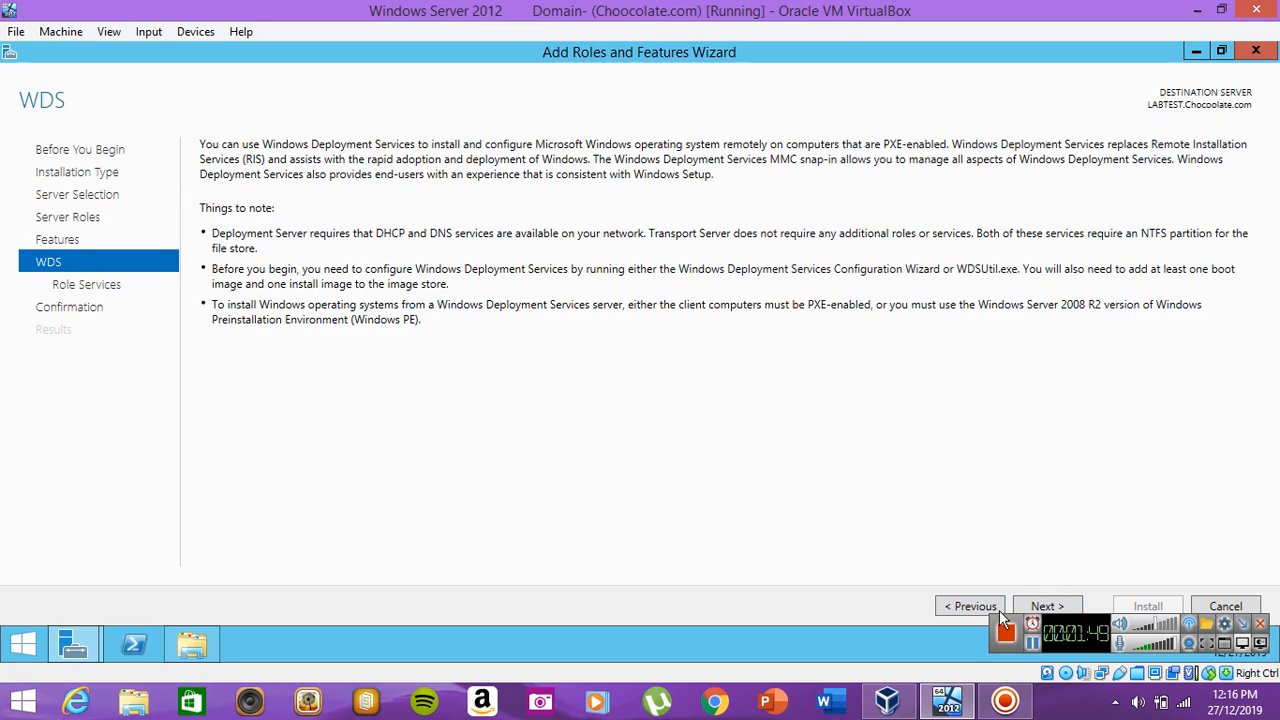
Step: Review the Deployment Server and Transport Server role services, keep both selected and continue to the confirmation page
left_click(1044, 606)
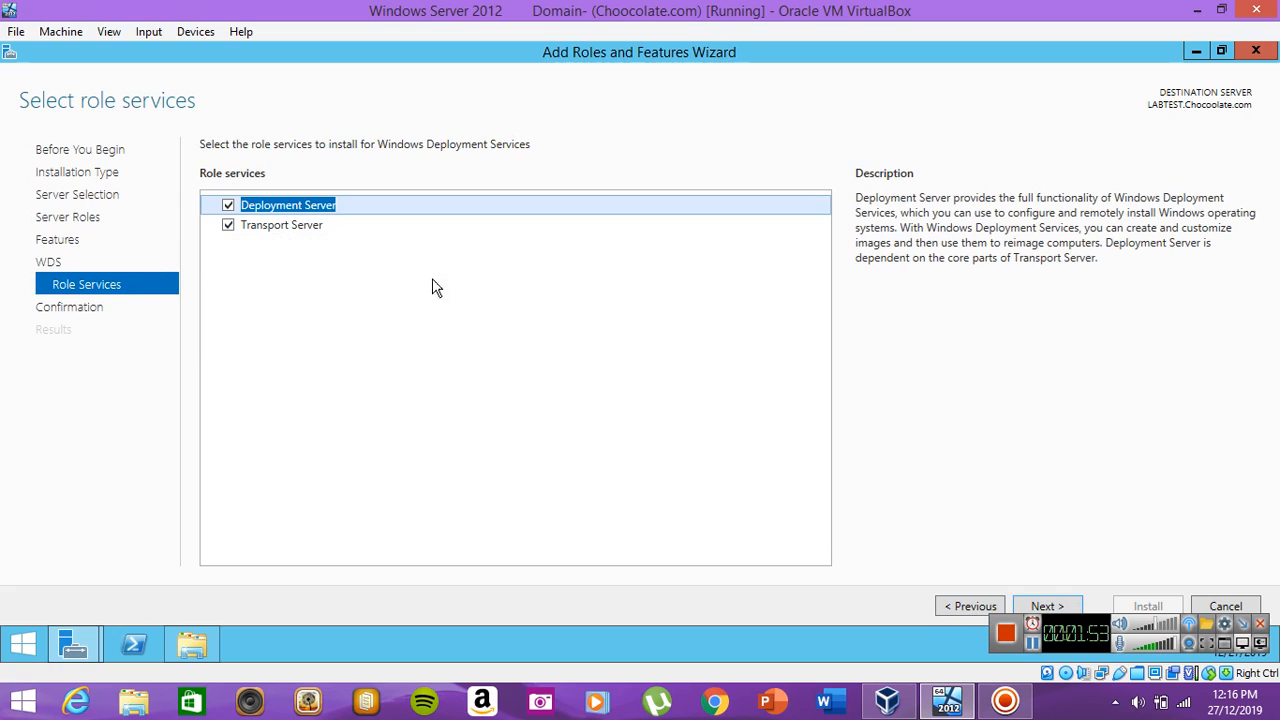
left_click(350, 231)
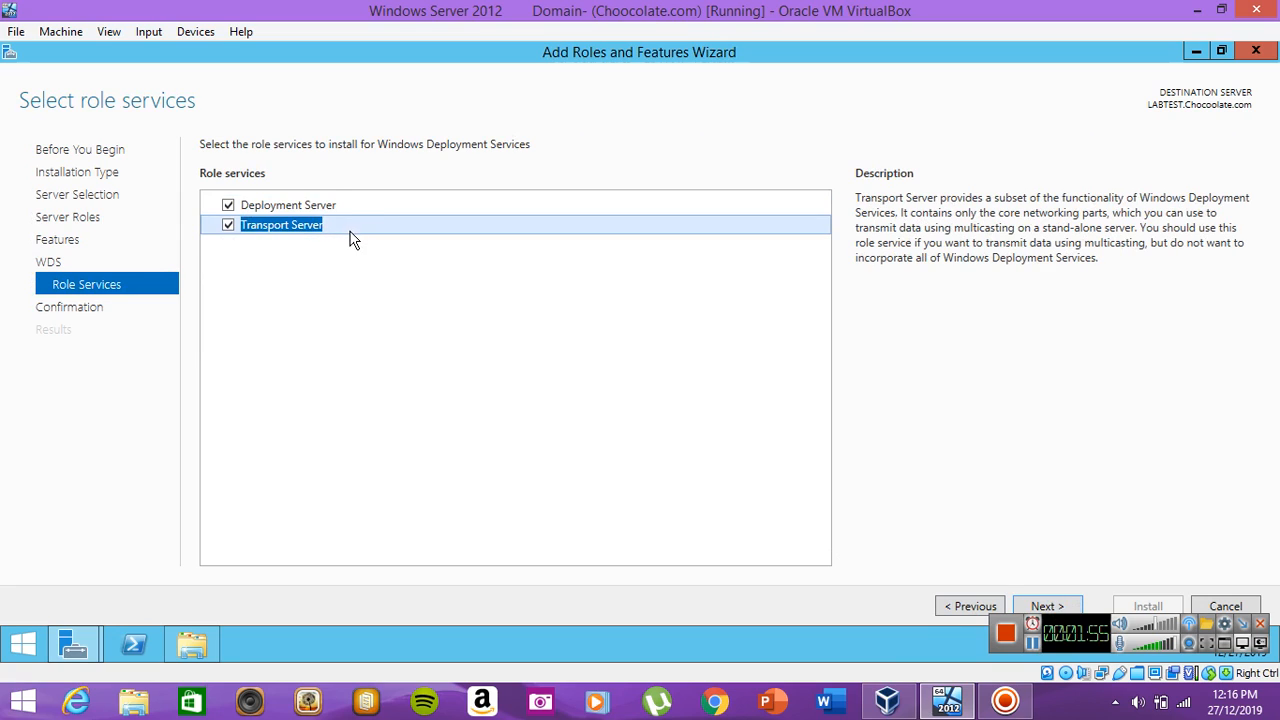
left_click(351, 208)
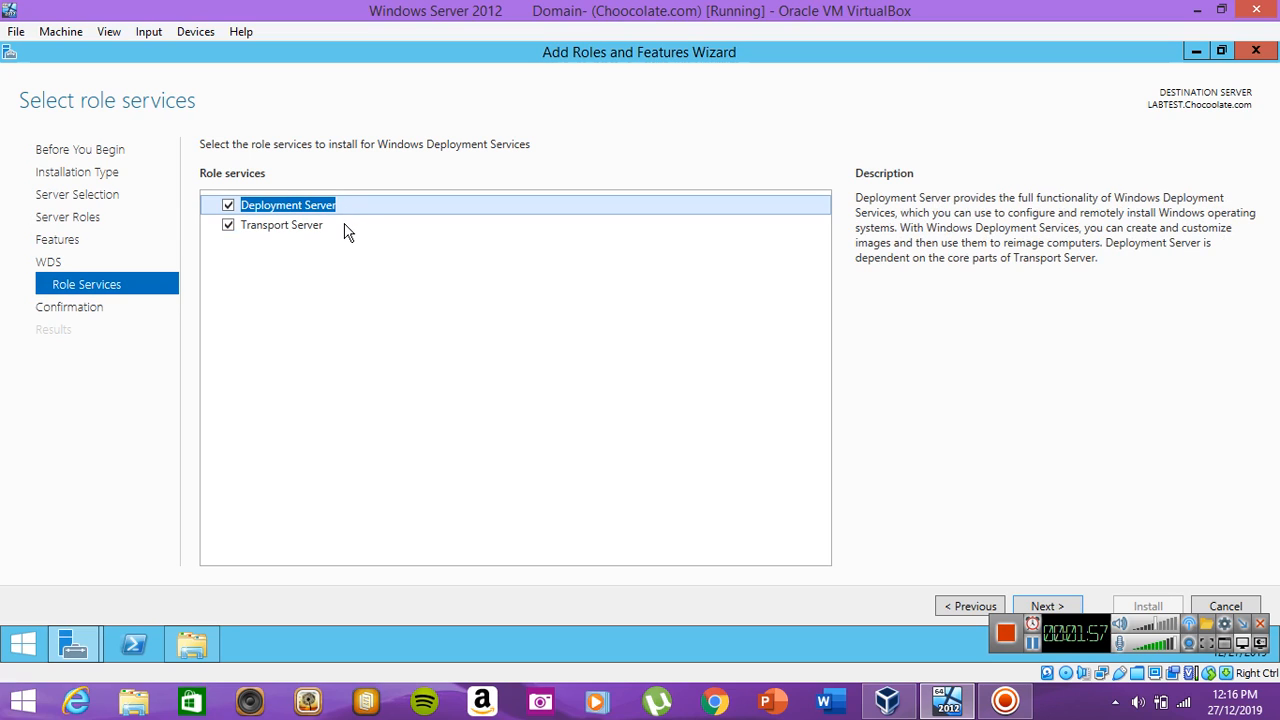
left_click(344, 225)
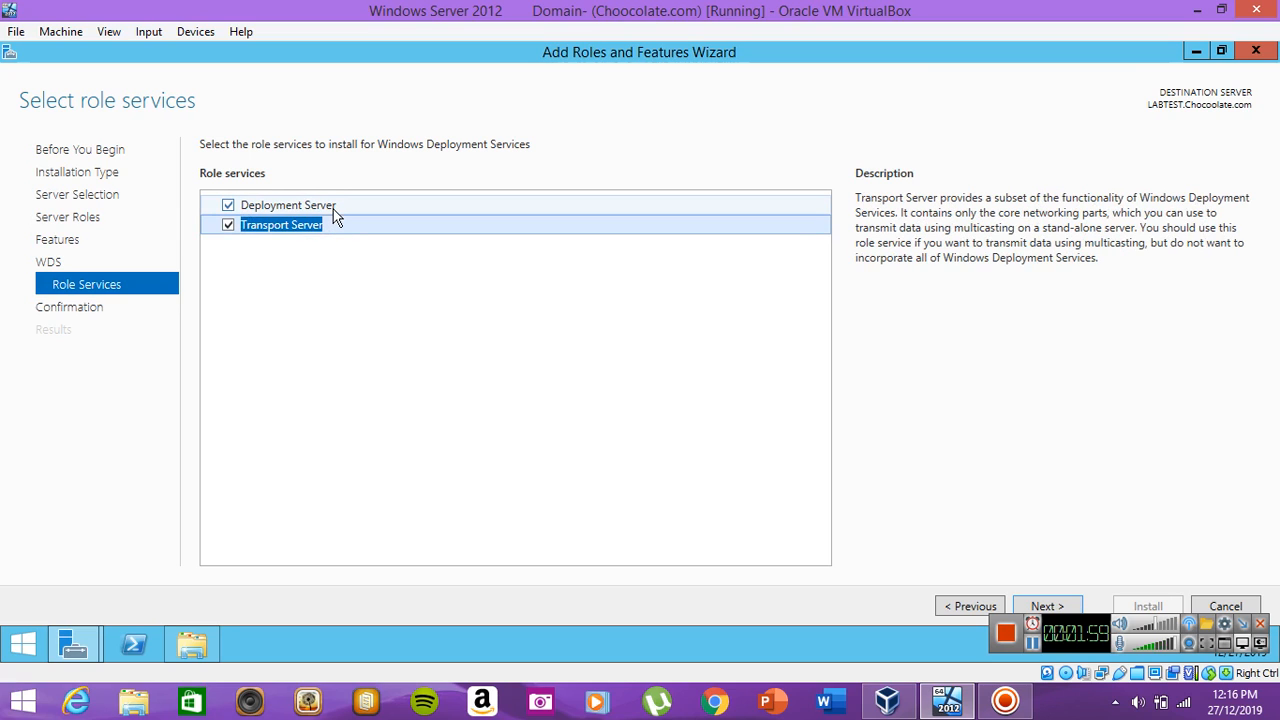
left_click(333, 208)
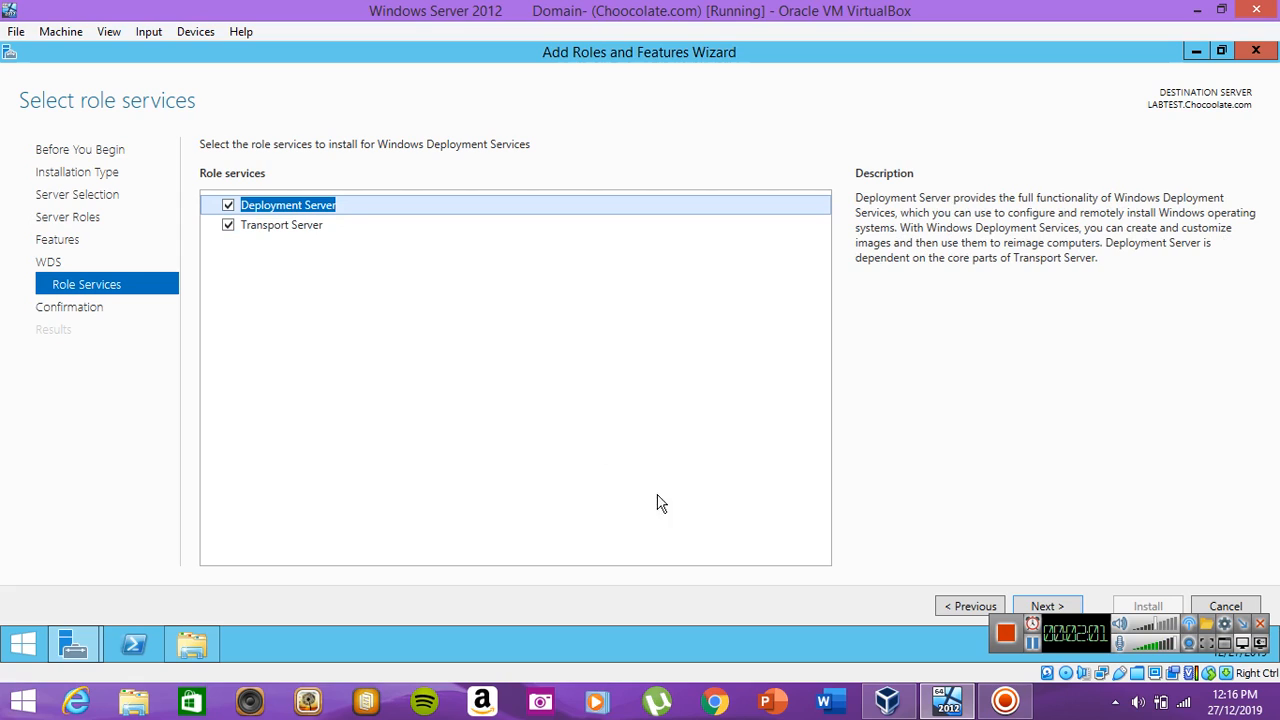
left_click(1045, 606)
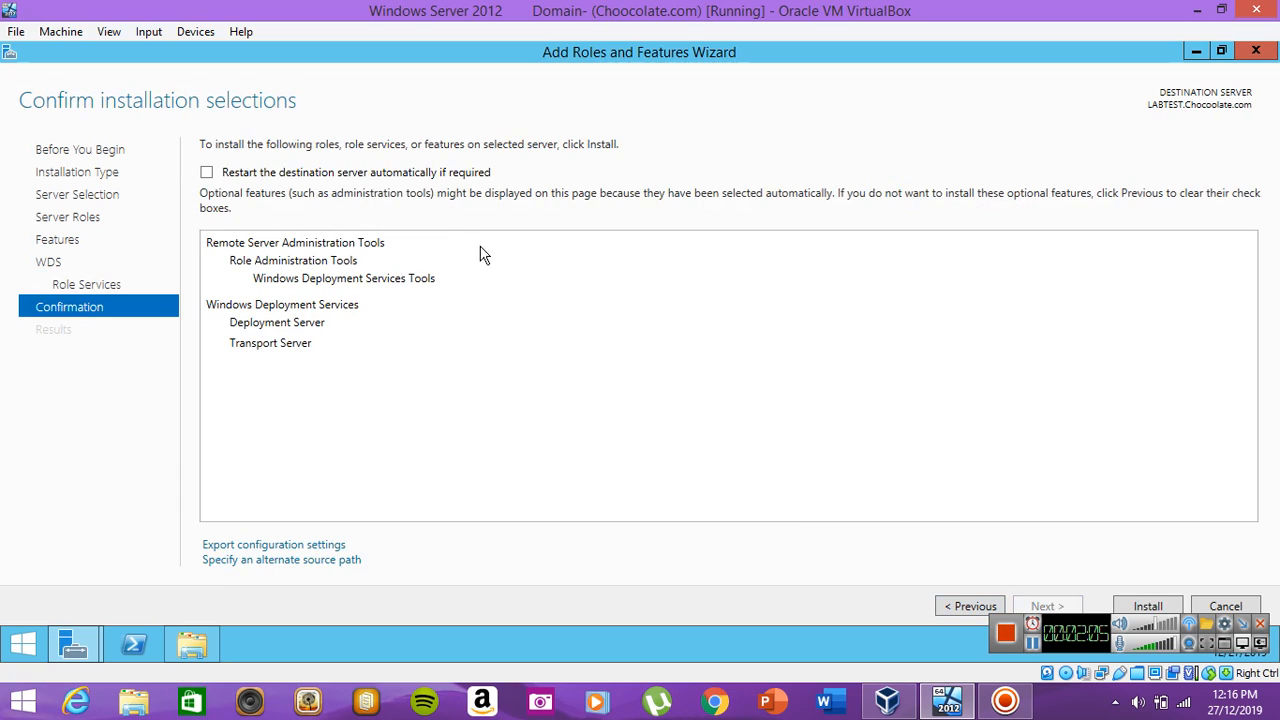
Step: Allow the destination server to restart automatically if required and install the Windows Deployment Services role
left_click(395, 176)
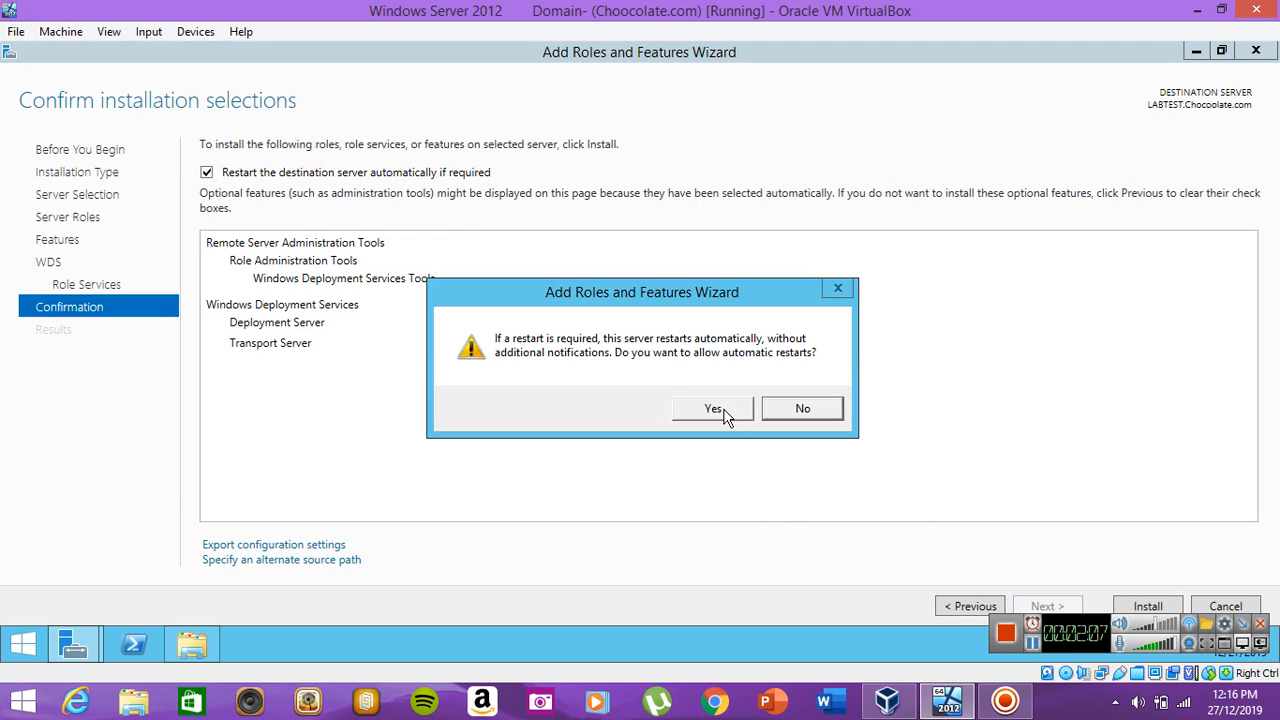
left_click(728, 414)
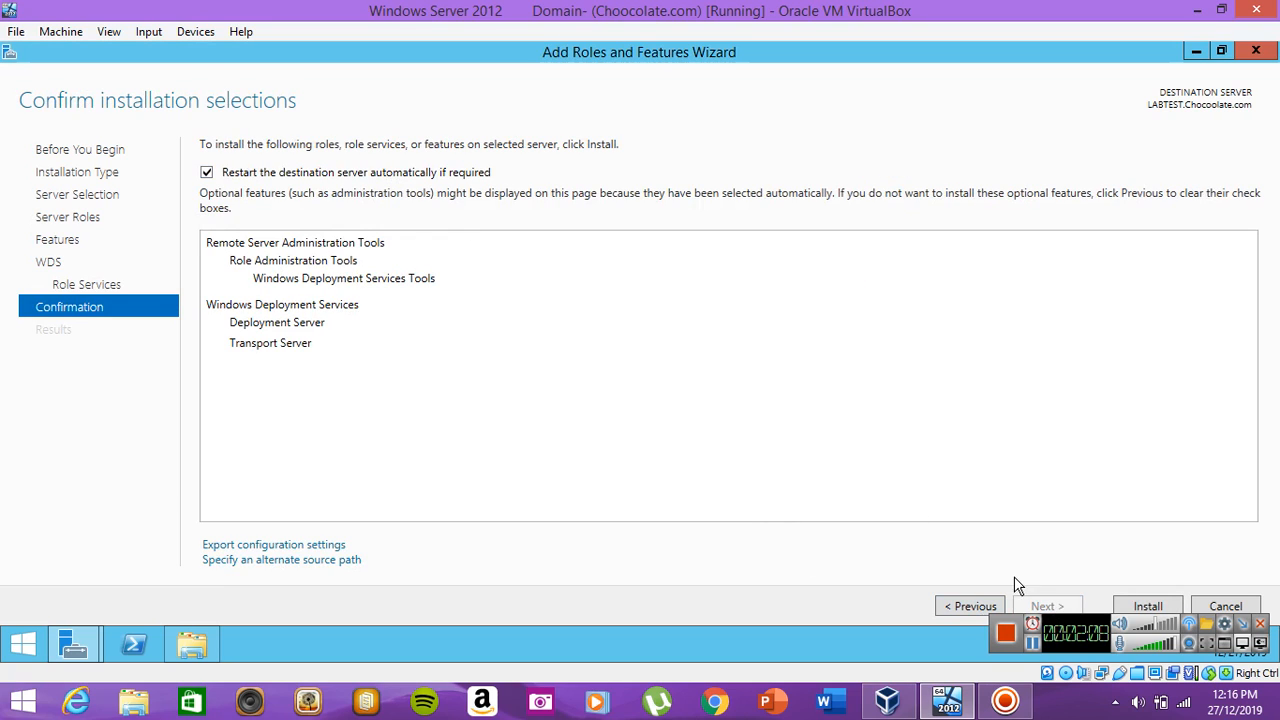
left_click(1148, 608)
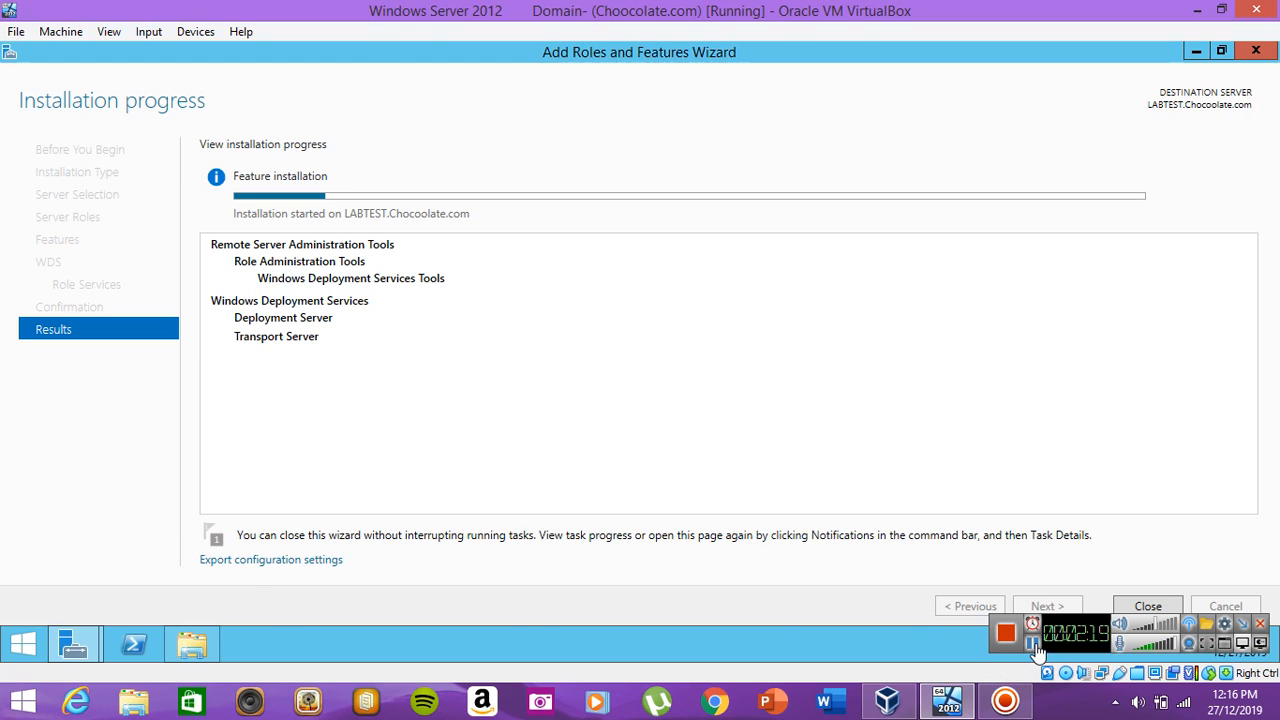
left_click(1035, 648)
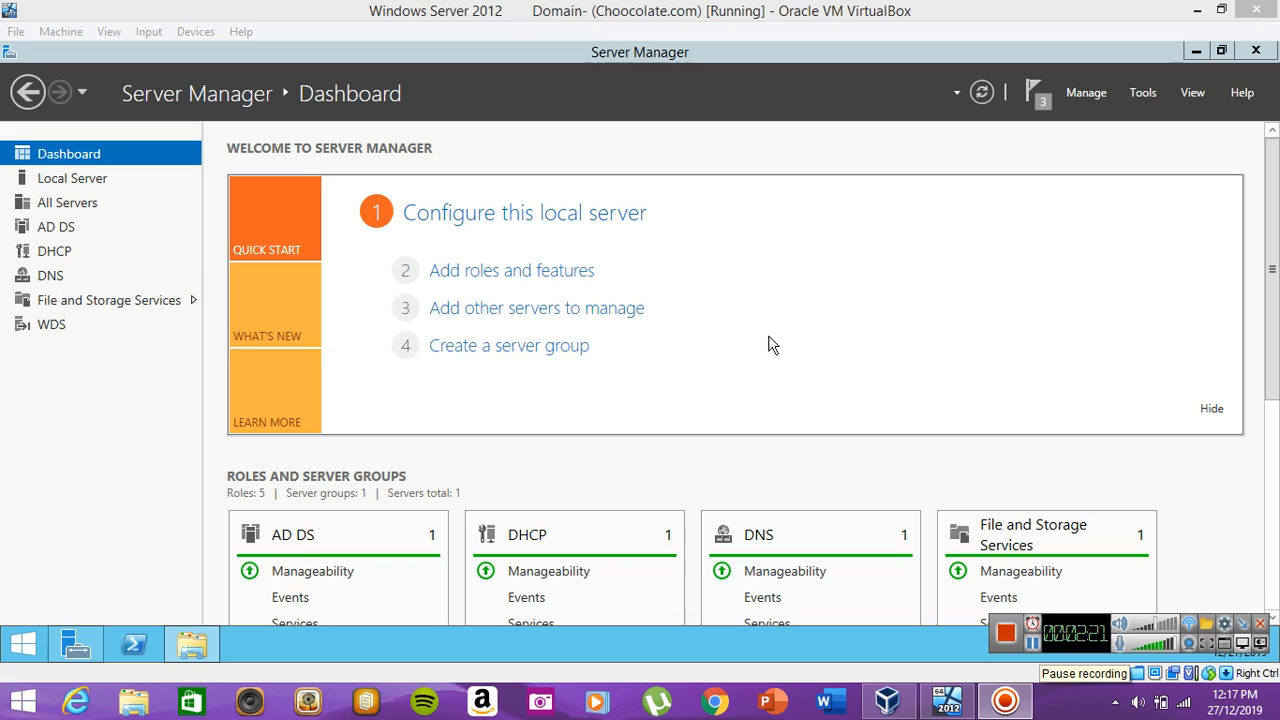
Step: View the WDS server page and open the Windows Deployment Services management console
left_click(58, 333)
left_click(32, 332)
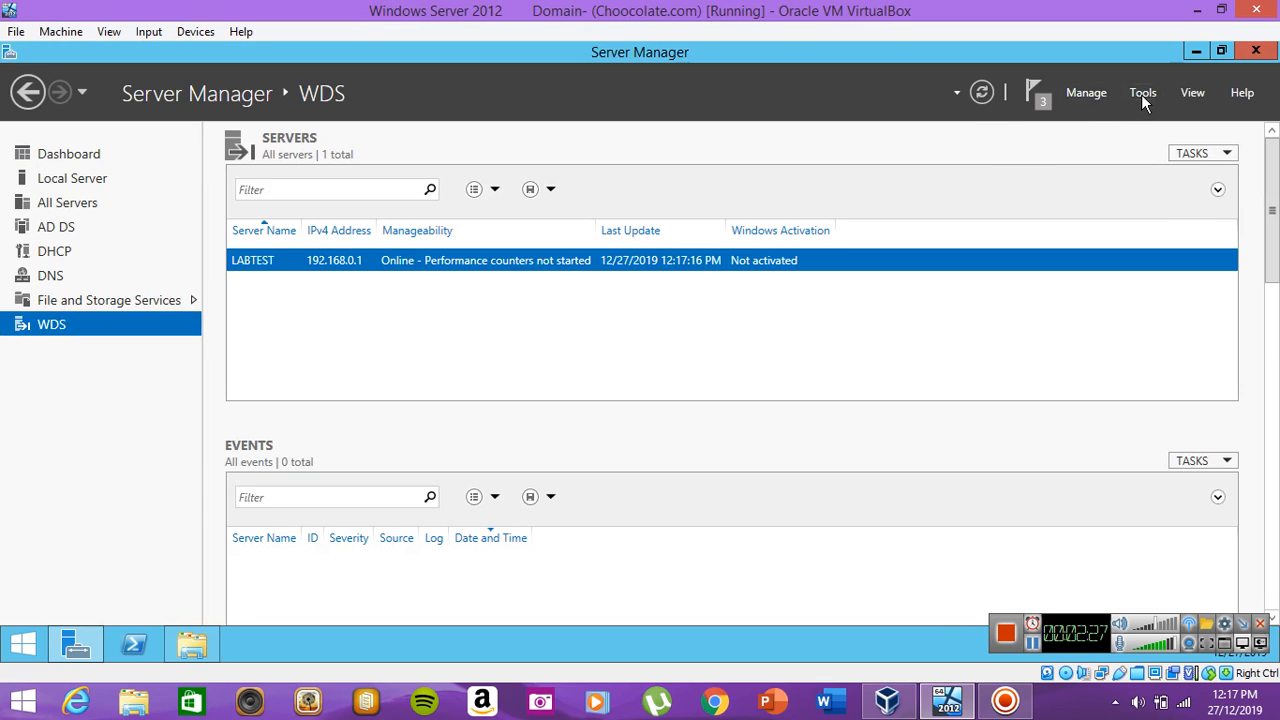
left_click(1141, 94)
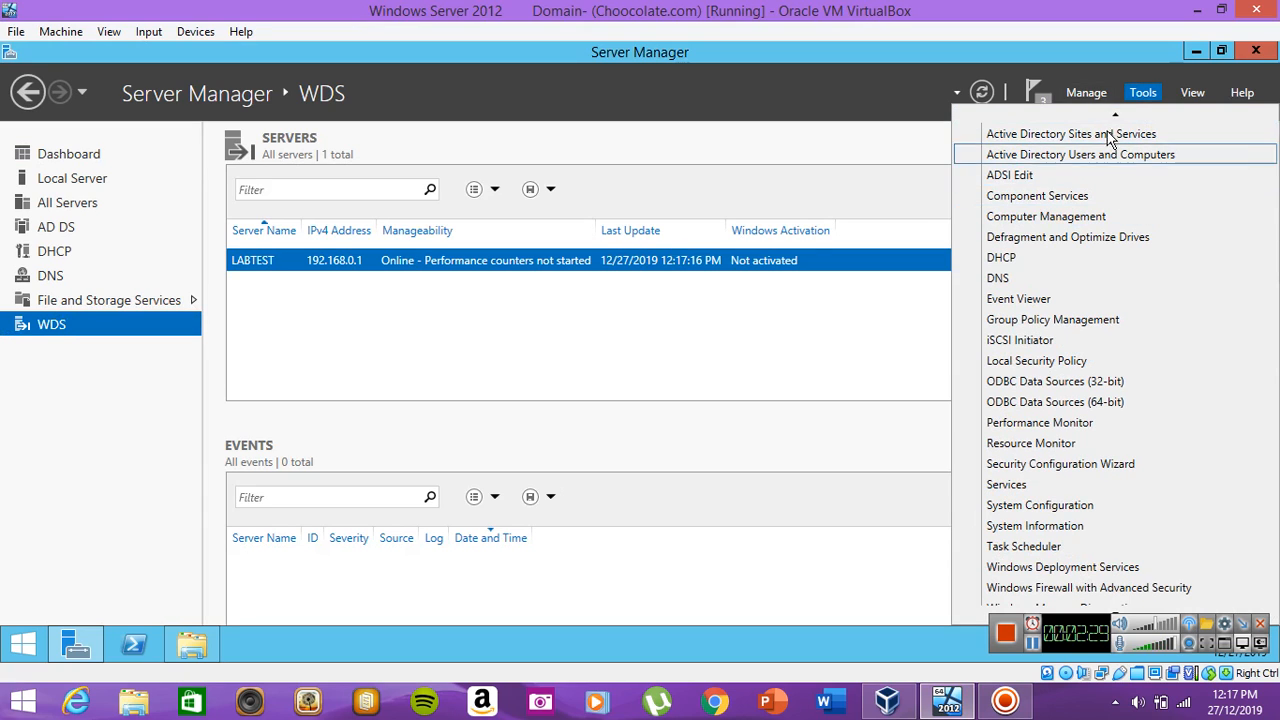
scroll(1095, 420, "down", 3)
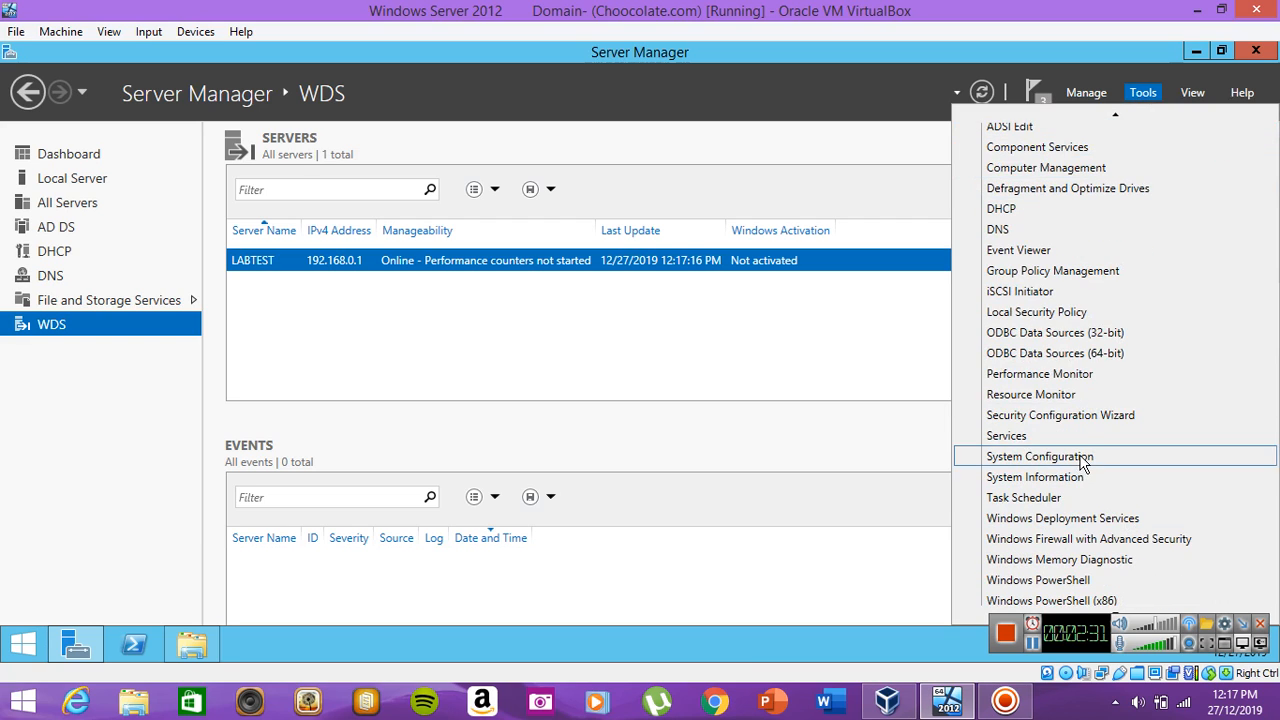
scroll(1084, 470, "down", 2)
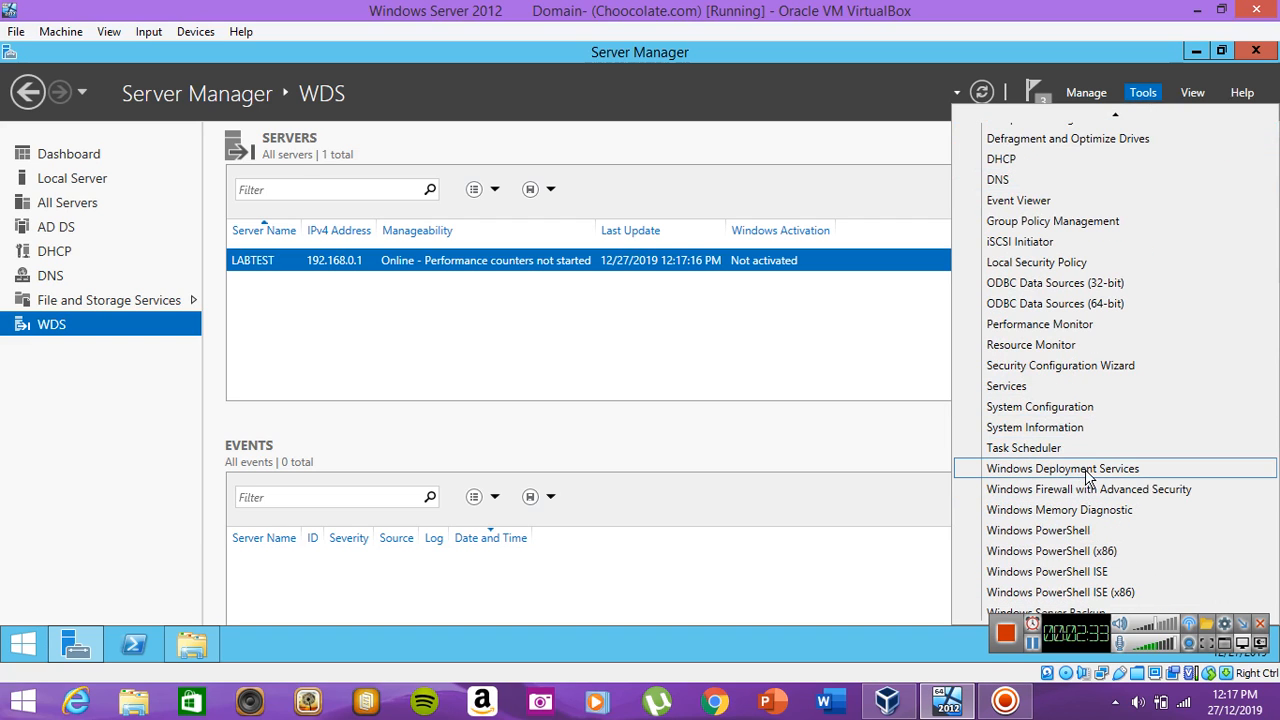
left_click(1085, 470)
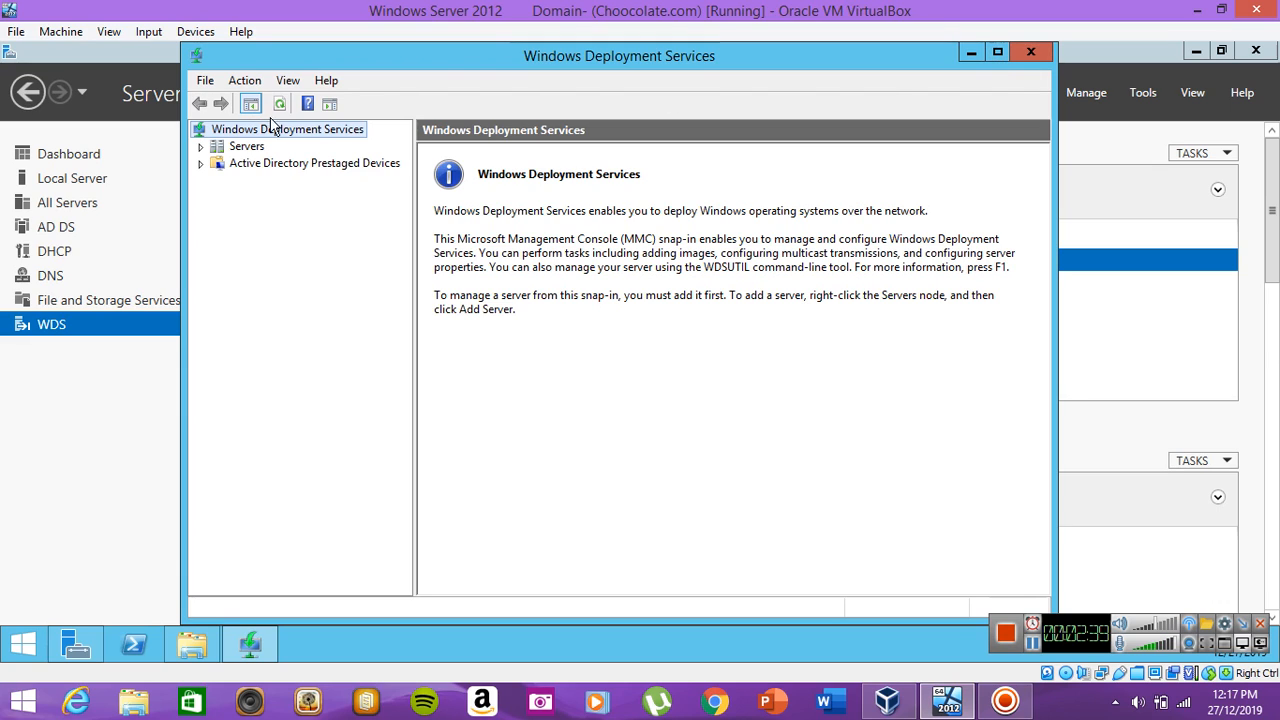
Step: Expand the Servers node and start the configuration wizard for LABTEST.Chocoolate.com
left_click(201, 147)
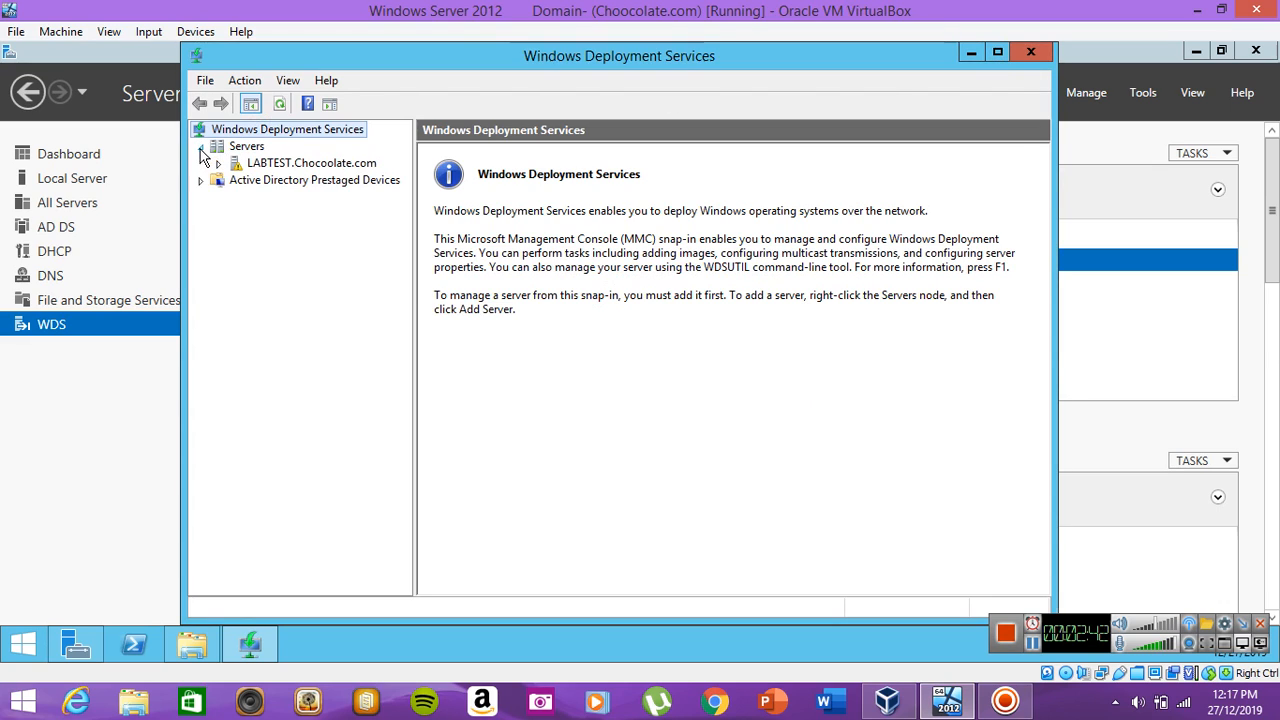
left_click(301, 165)
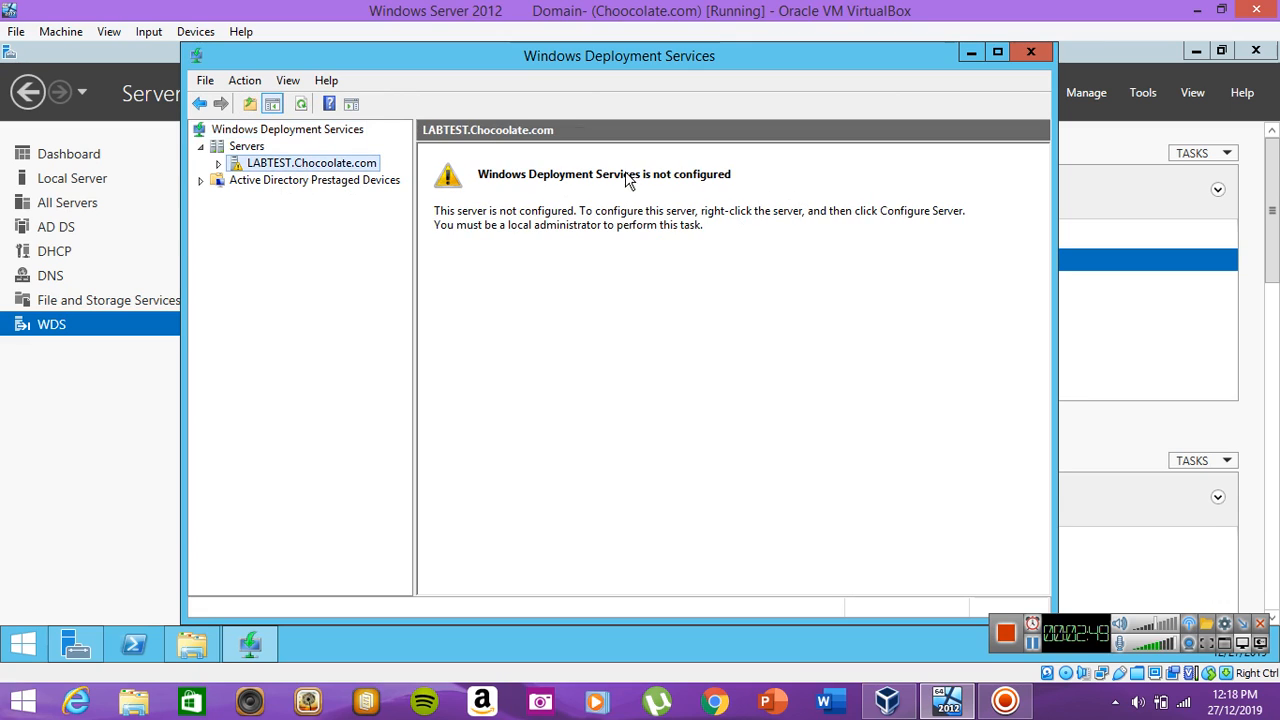
right_click(352, 168)
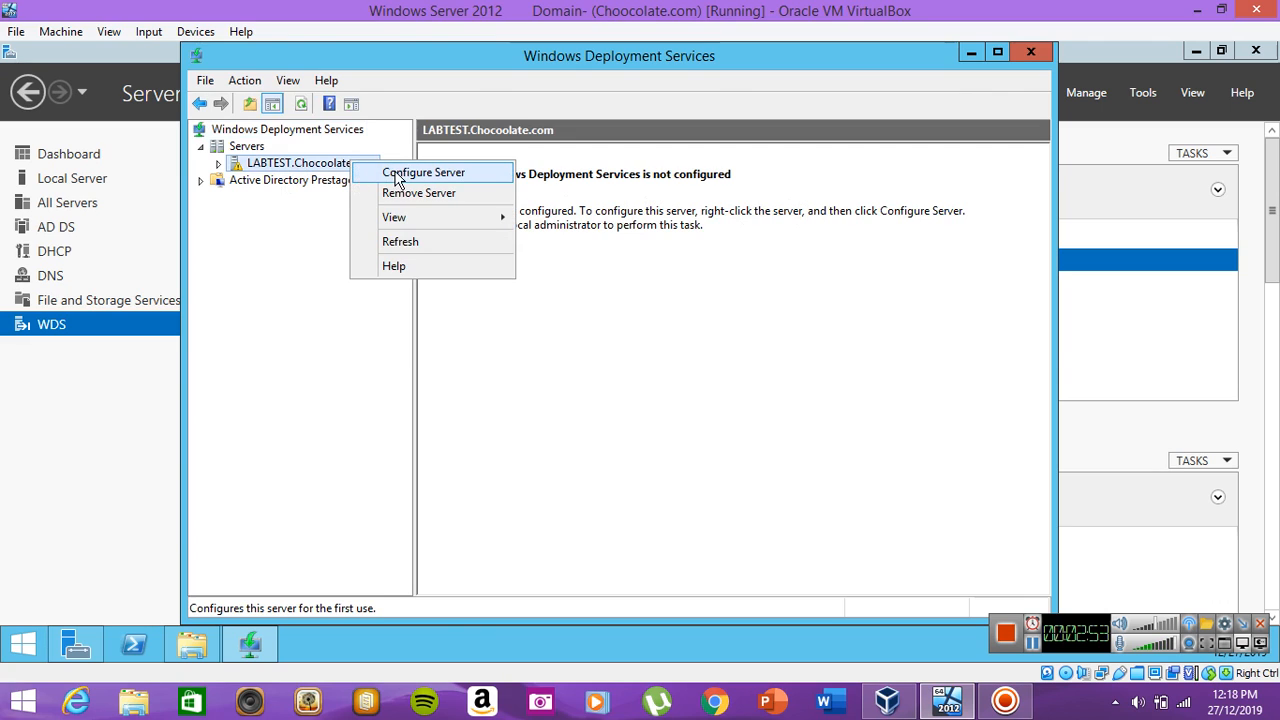
left_click(400, 178)
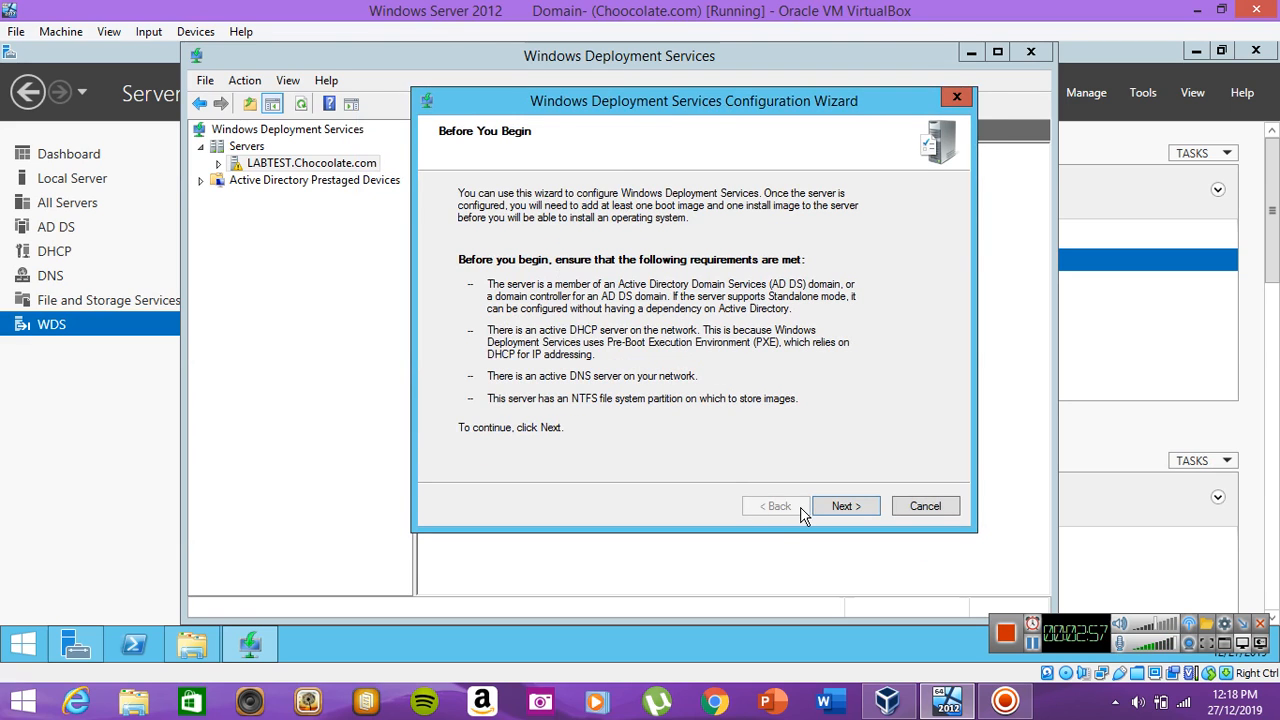
Step: Review the wizard's prerequisites and accept the Integrated with Active Directory install option
left_click(849, 506)
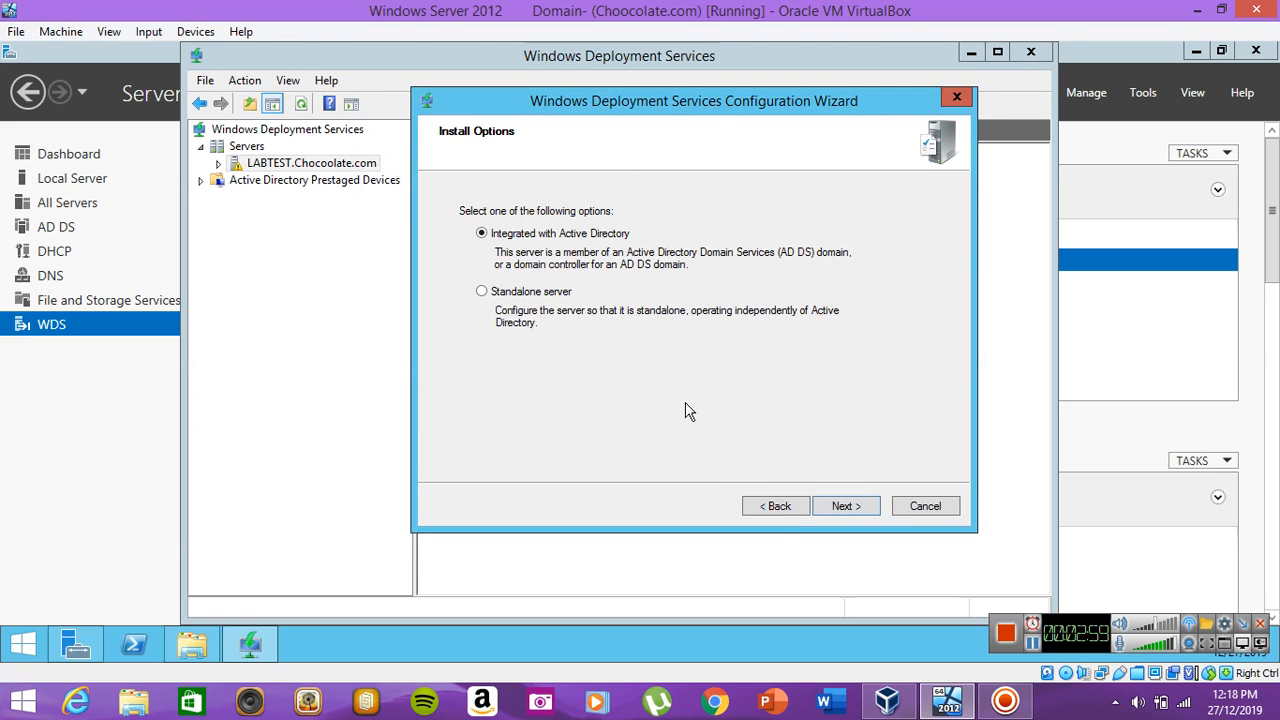
left_click(777, 506)
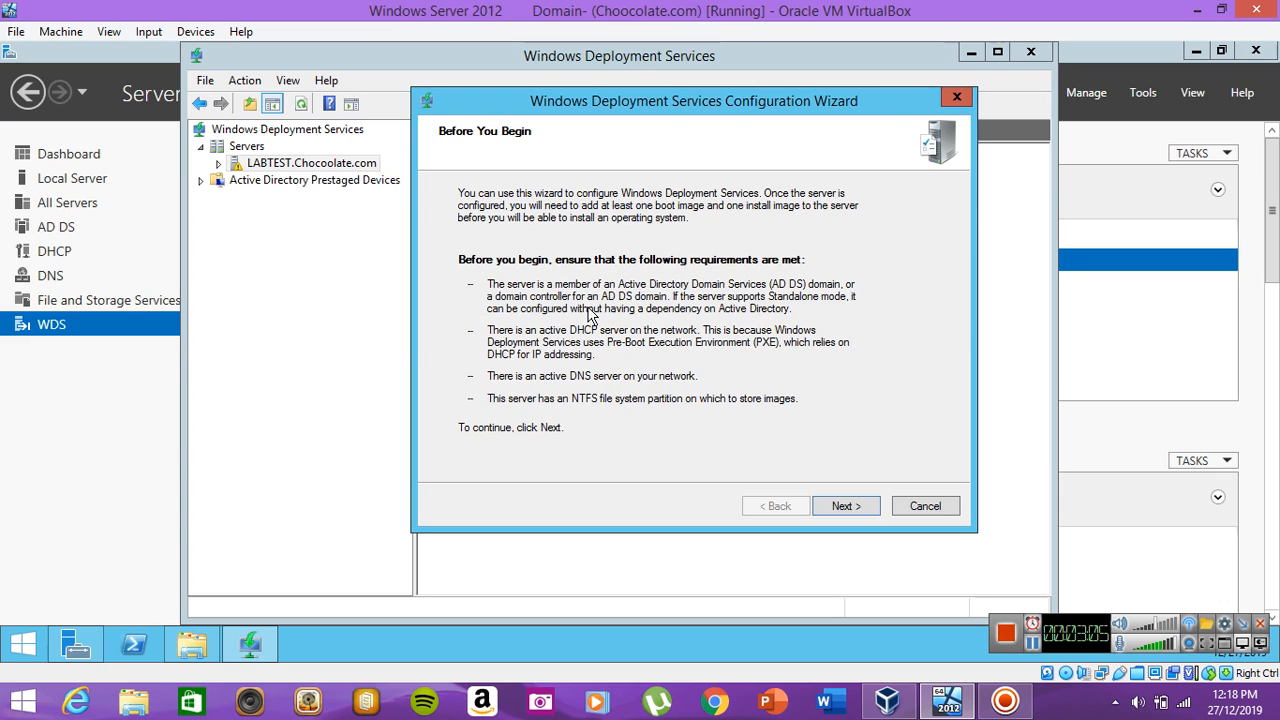
left_click(845, 506)
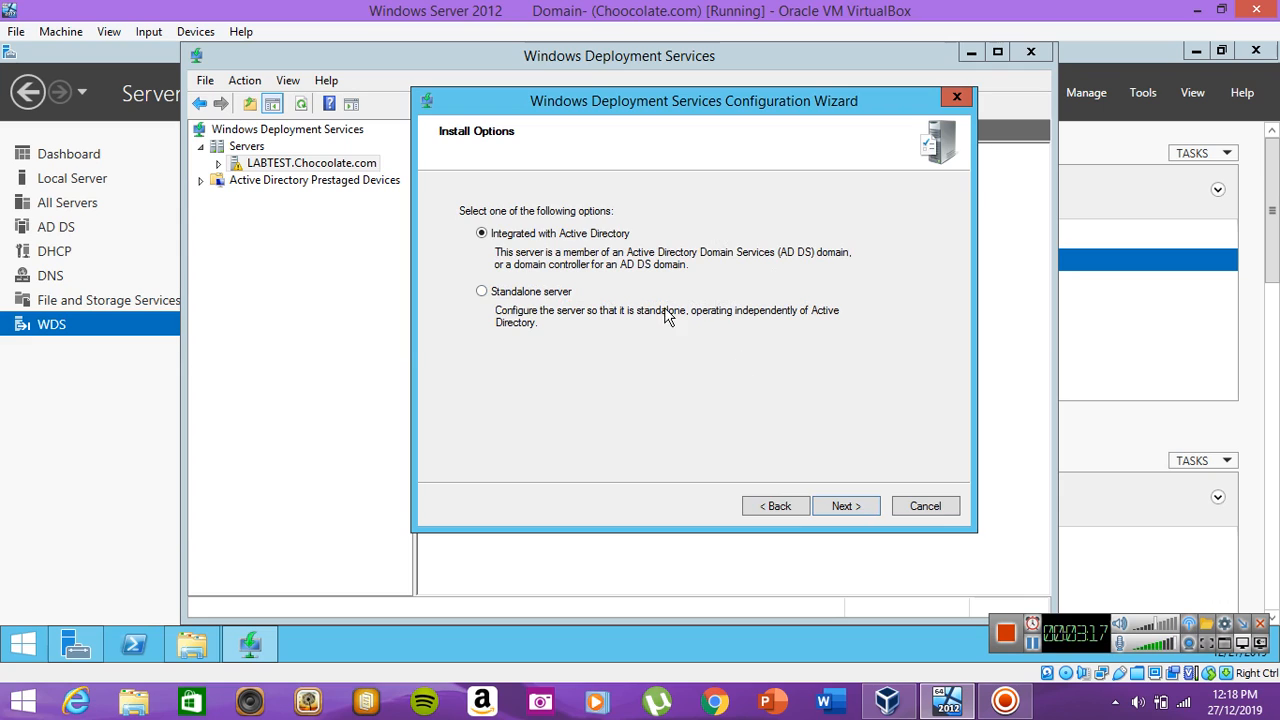
left_click(855, 510)
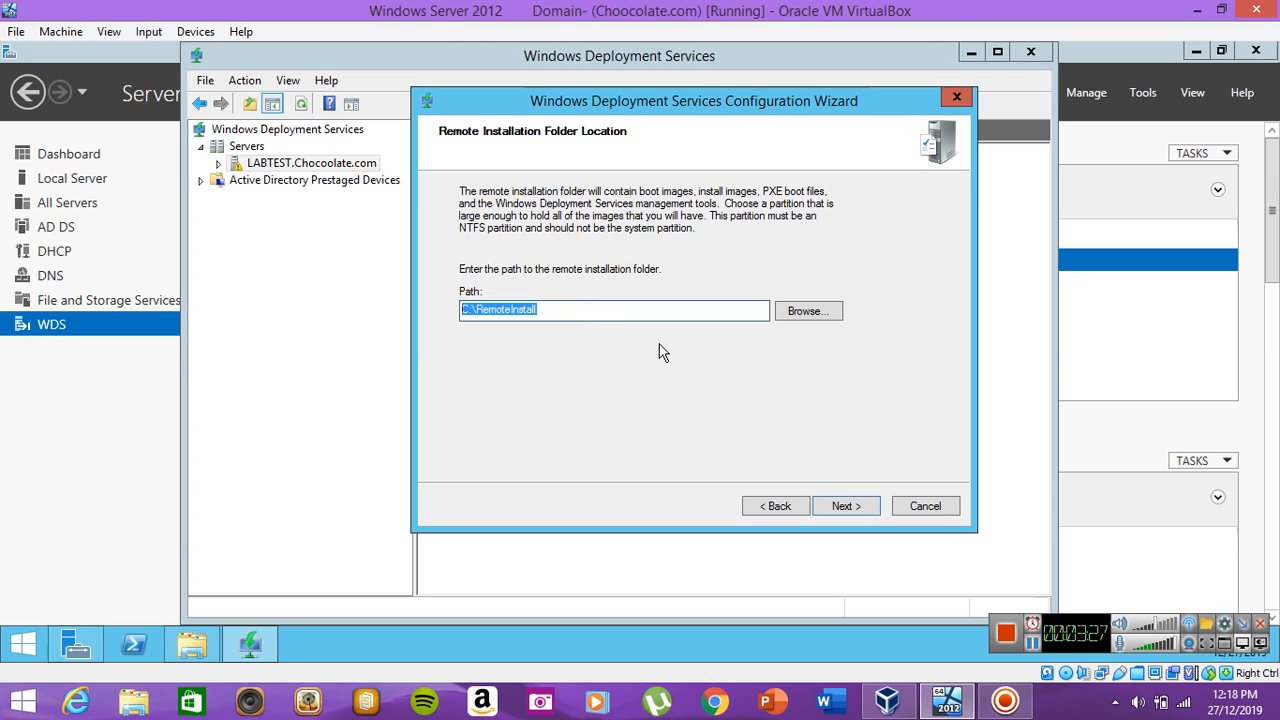
Step: Accept C:\RemoteInstall on the system volume as the remote installation folder and keep both Proxy DHCP options enabled
left_click(845, 506)
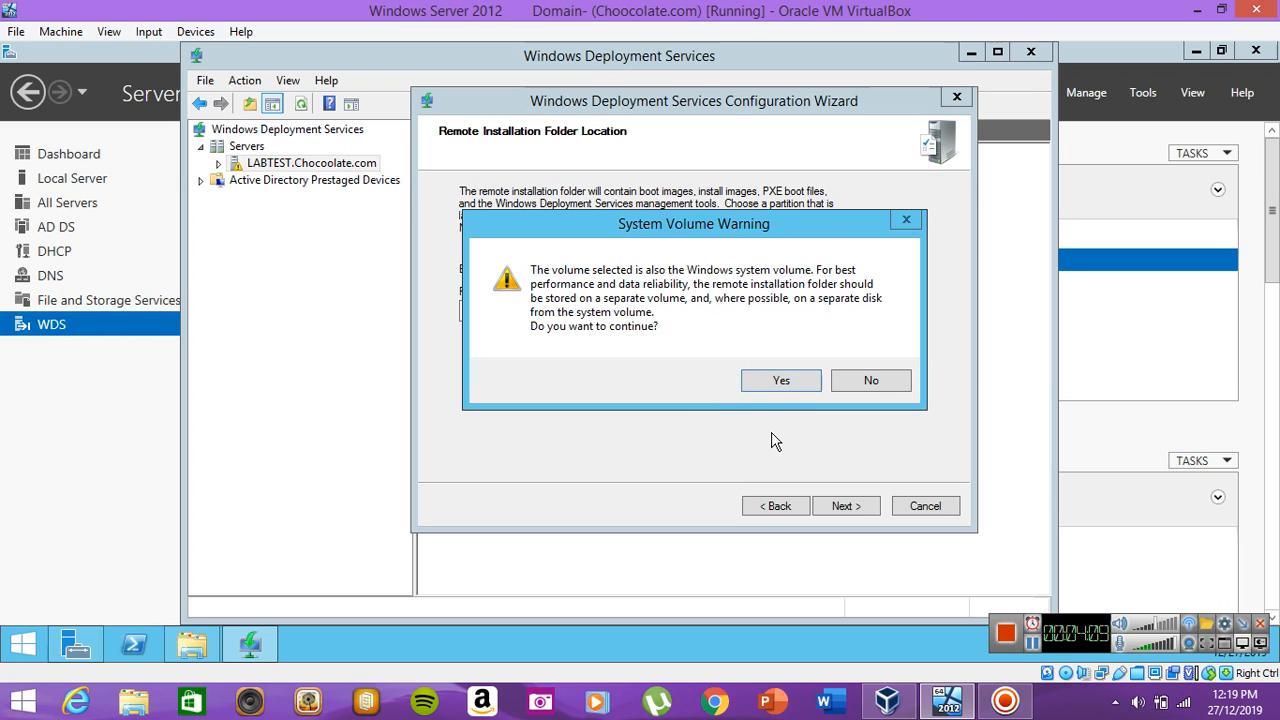
left_click(781, 383)
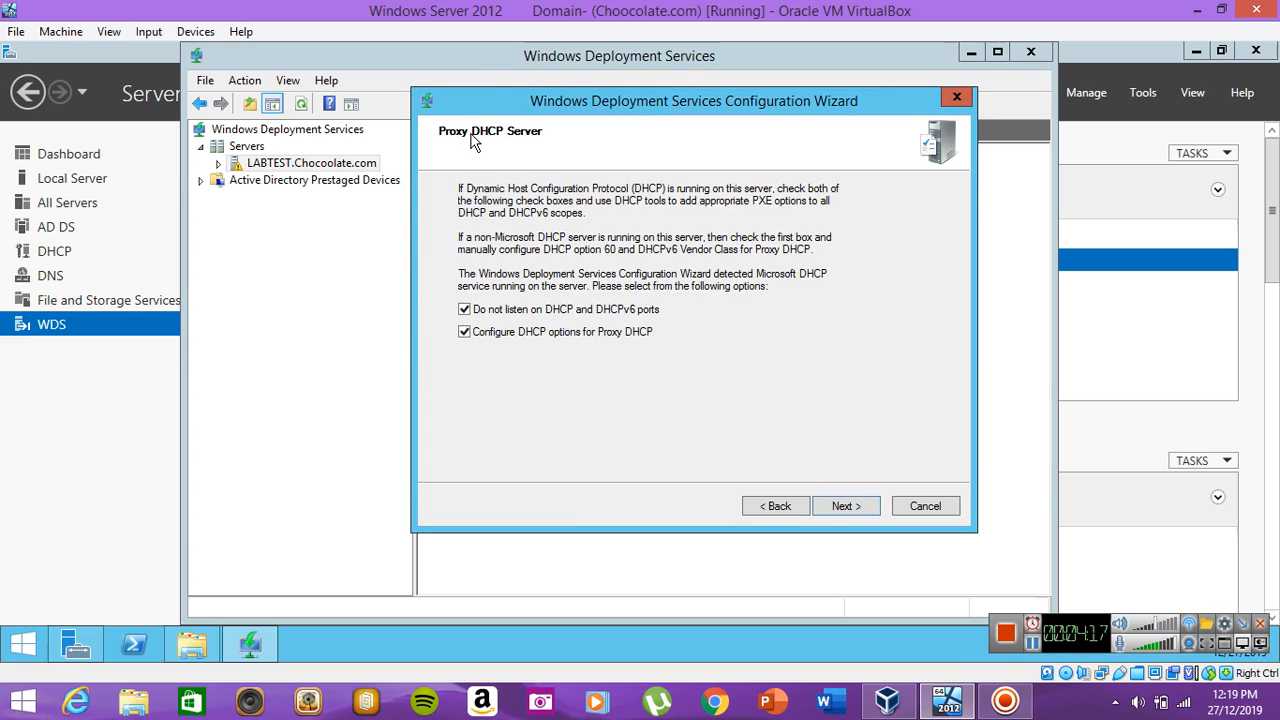
left_click(842, 514)
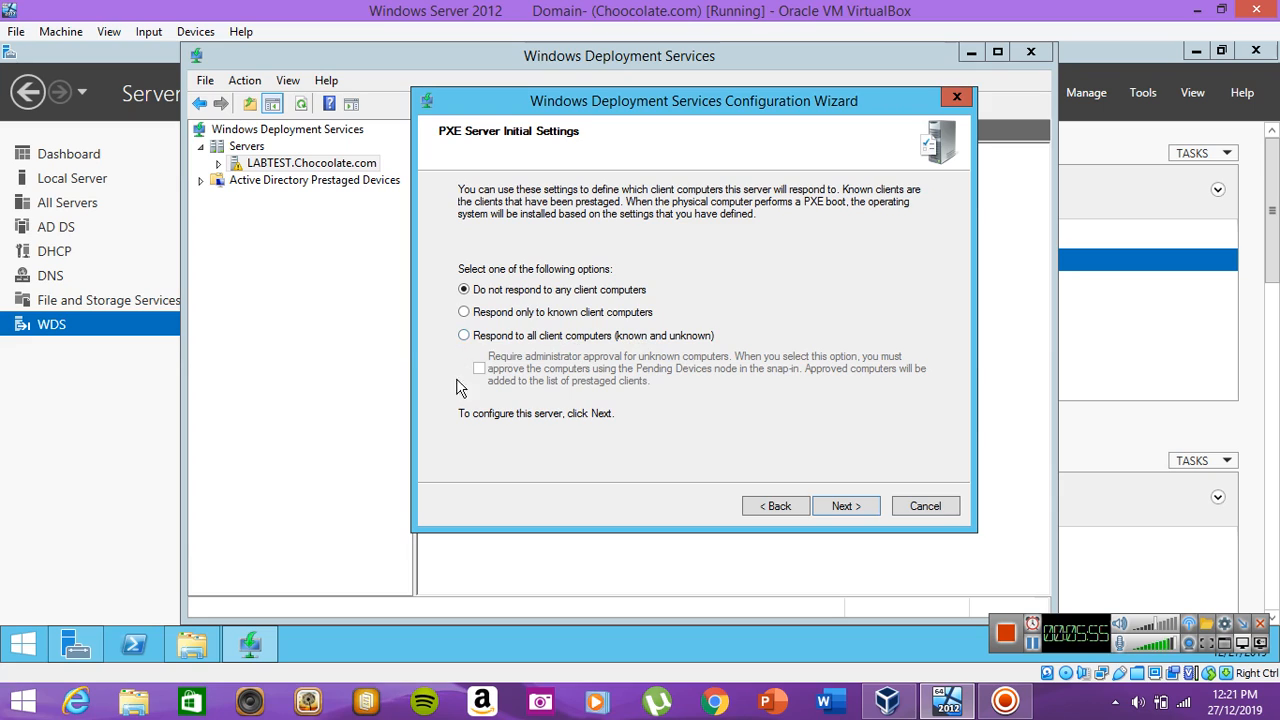
Step: Set the PXE server to respond to all client computers, known and unknown, and finish the configuration wizard
left_click(480, 338)
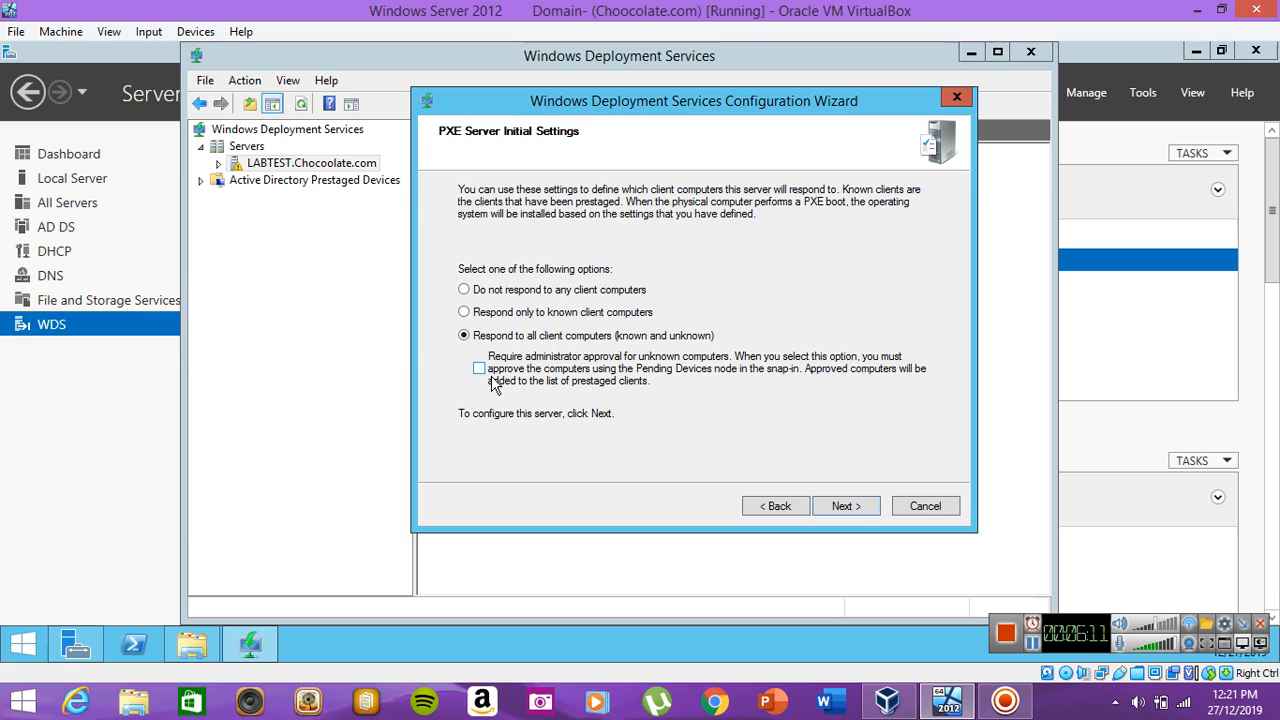
left_click(845, 508)
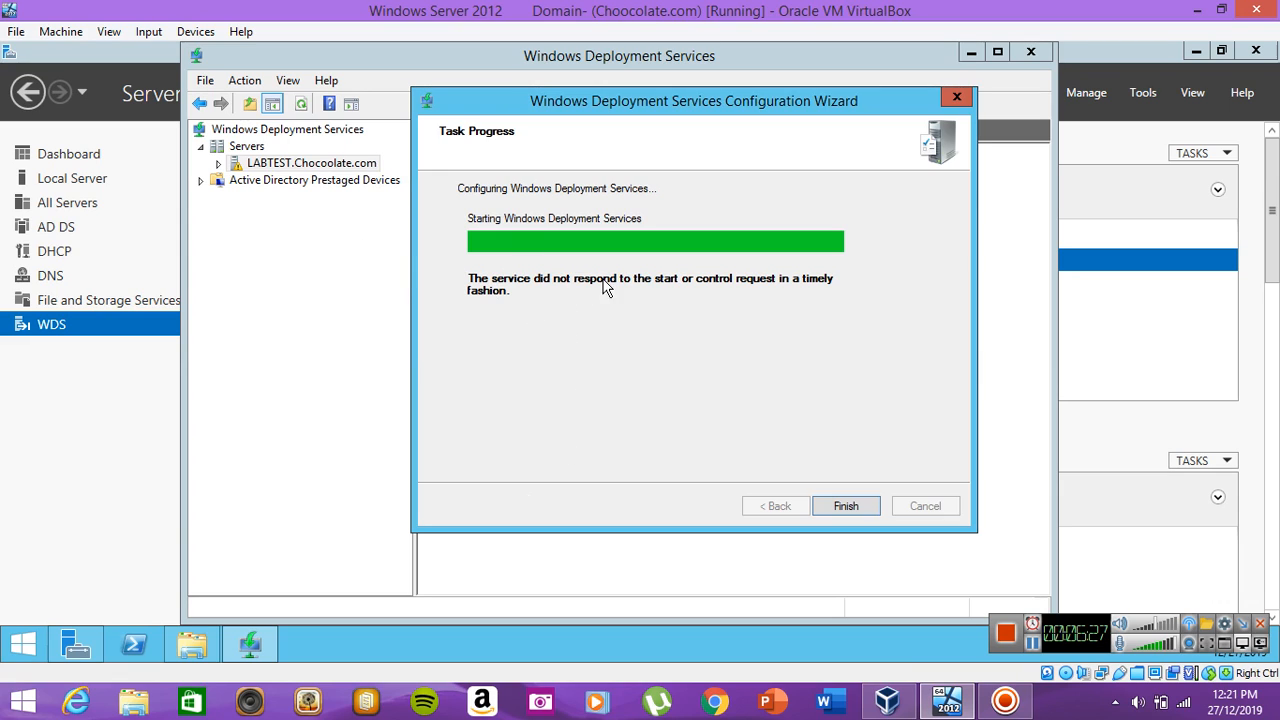
left_click(845, 506)
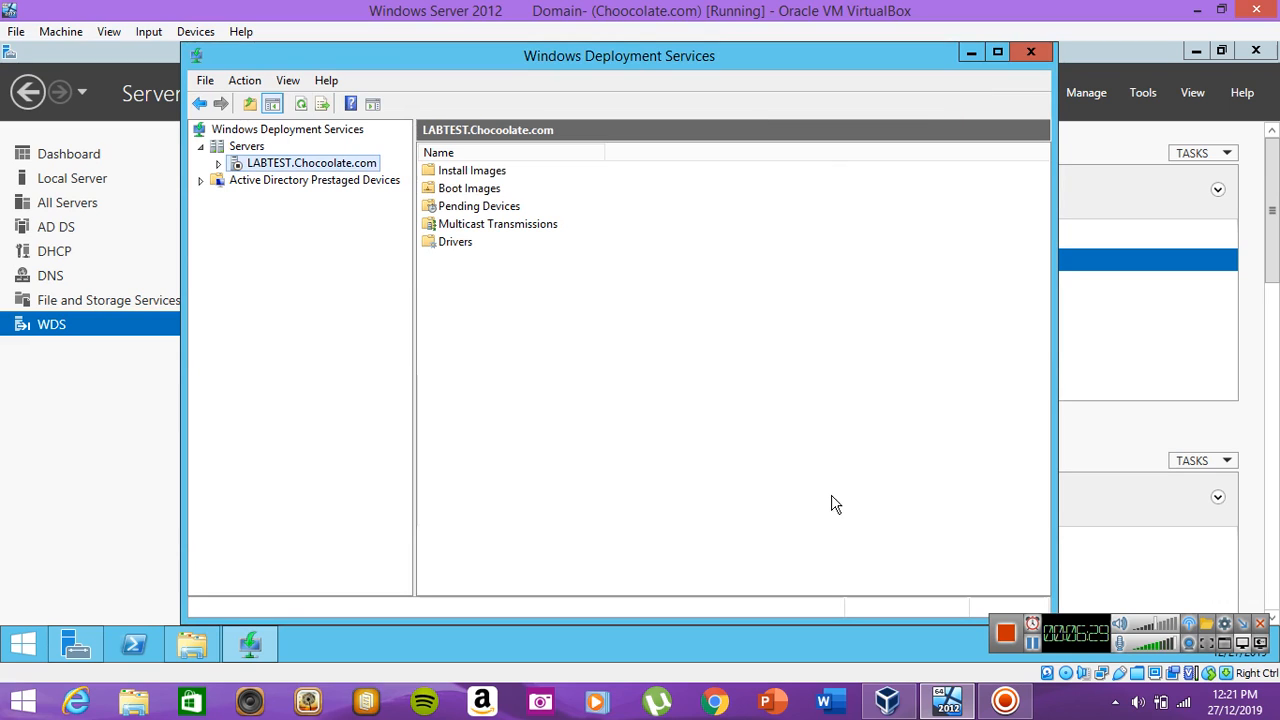
right_click(250, 166)
key("Escape")
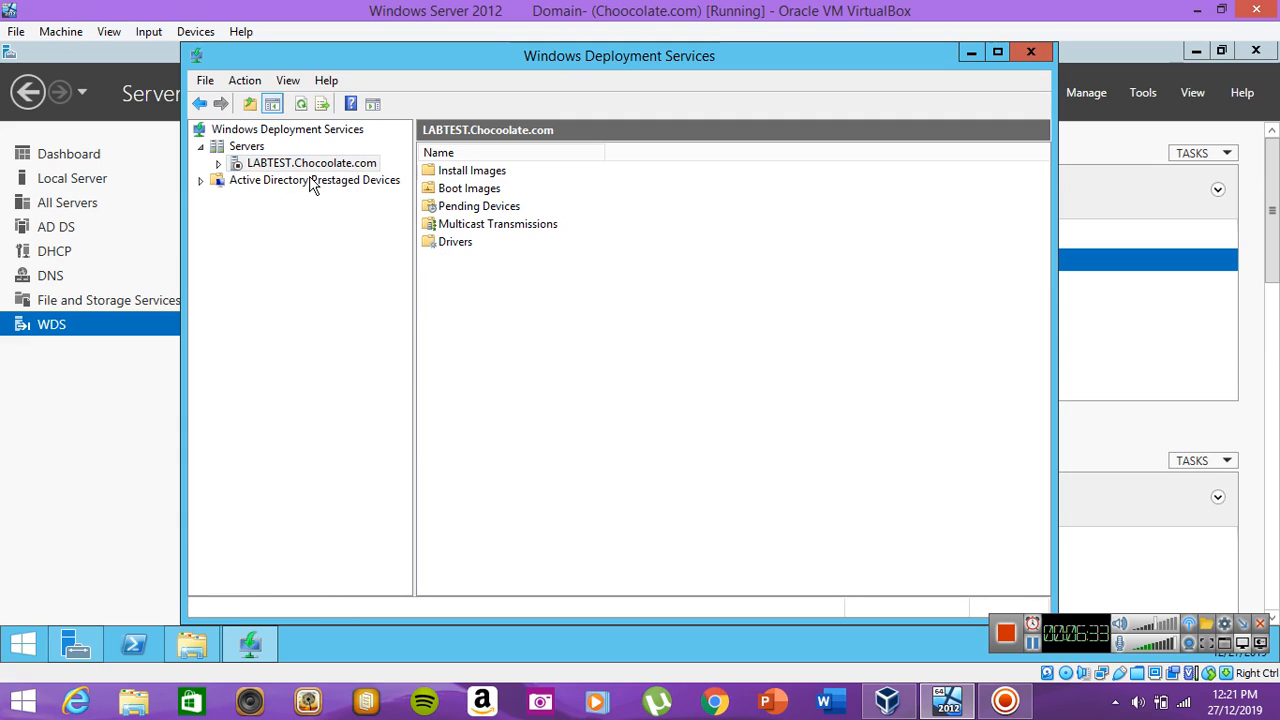
left_click(462, 174)
left_click(450, 190)
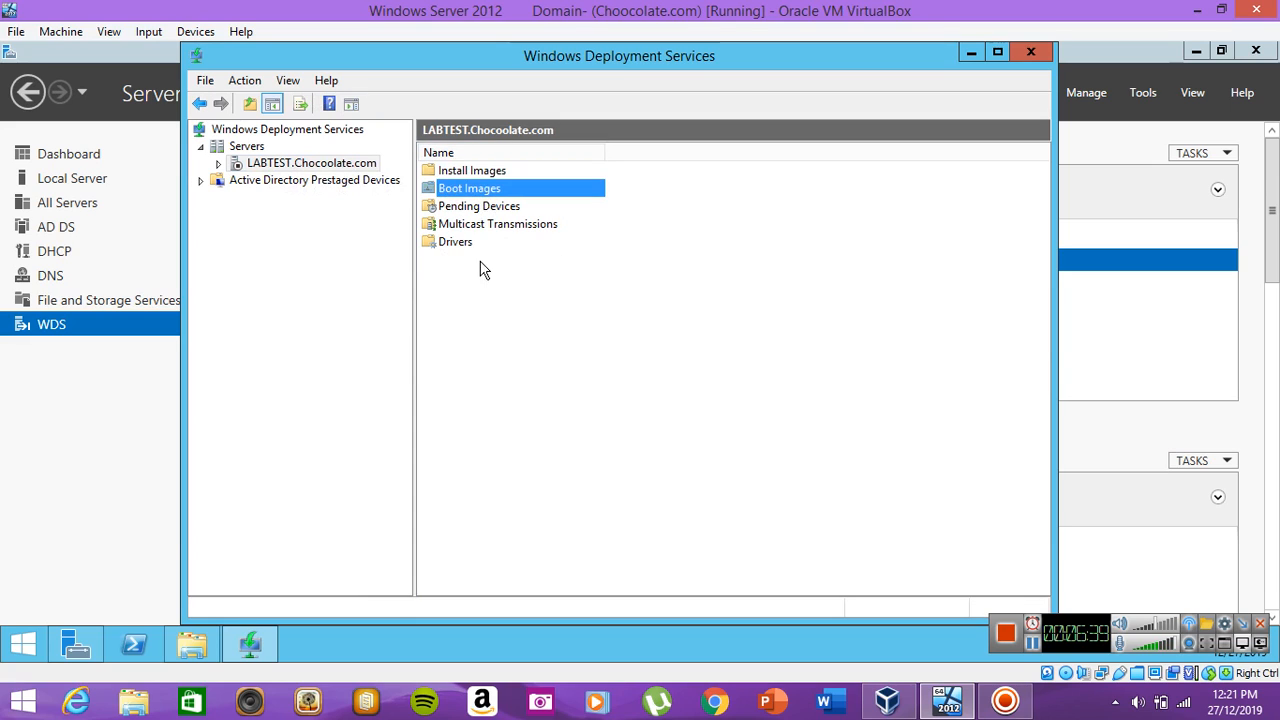
left_click(468, 176)
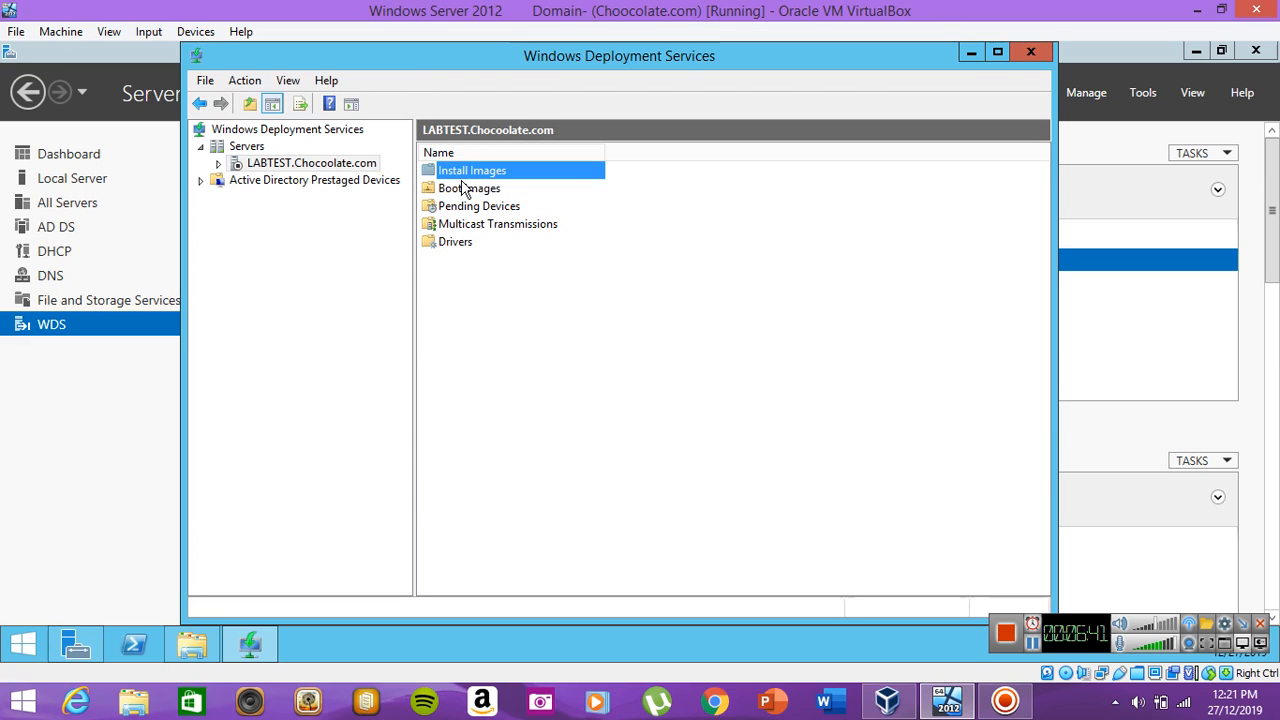
left_click(462, 190)
left_click(468, 177)
left_click(464, 190)
left_click(468, 174)
left_click(464, 189)
left_click(470, 175)
left_click(458, 189)
left_click(468, 174)
left_click(468, 193)
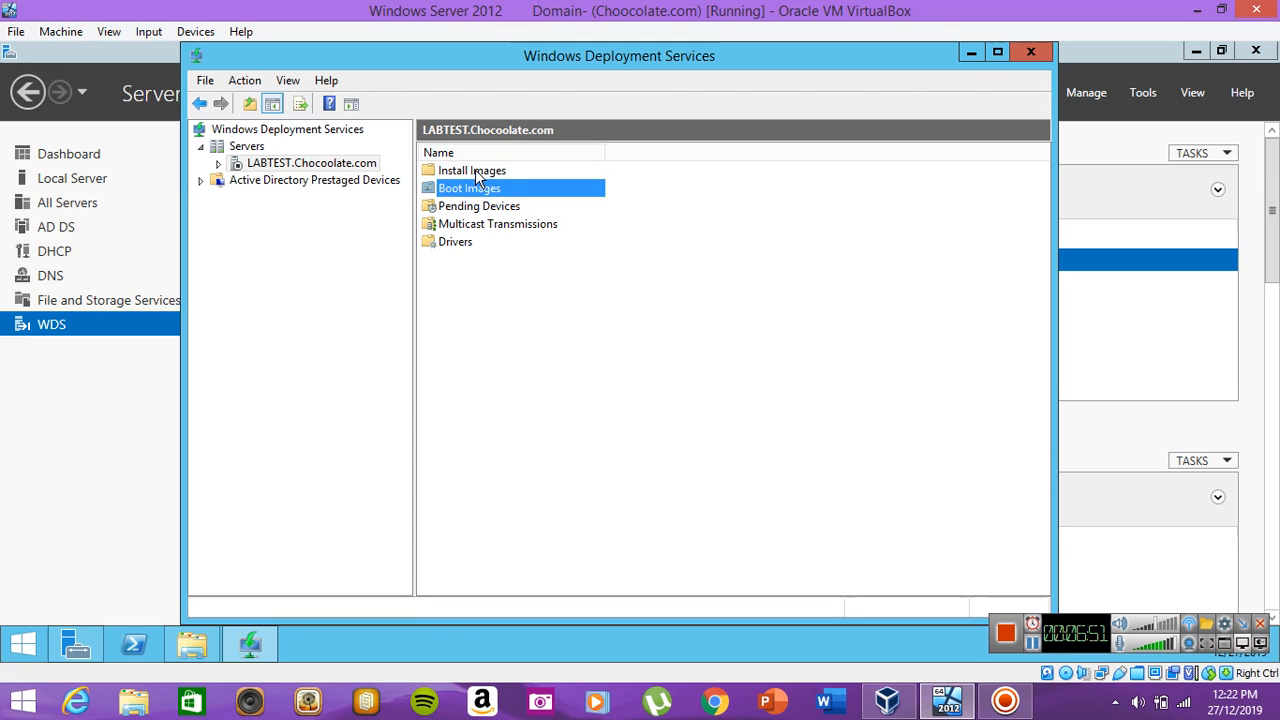
left_click(476, 176)
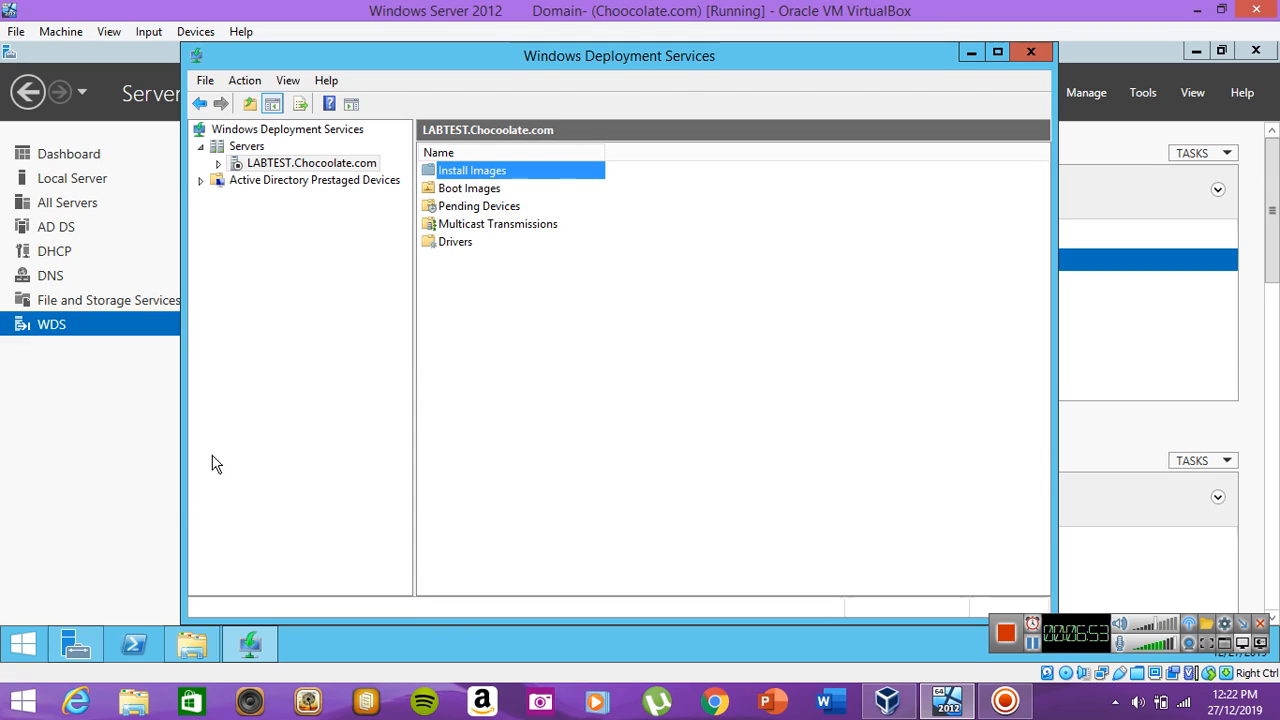
Step: Mount the Windows 7 Professional with SP1 disc image from the Downloads folder and return to the Windows Deployment Services console
left_click(192, 644)
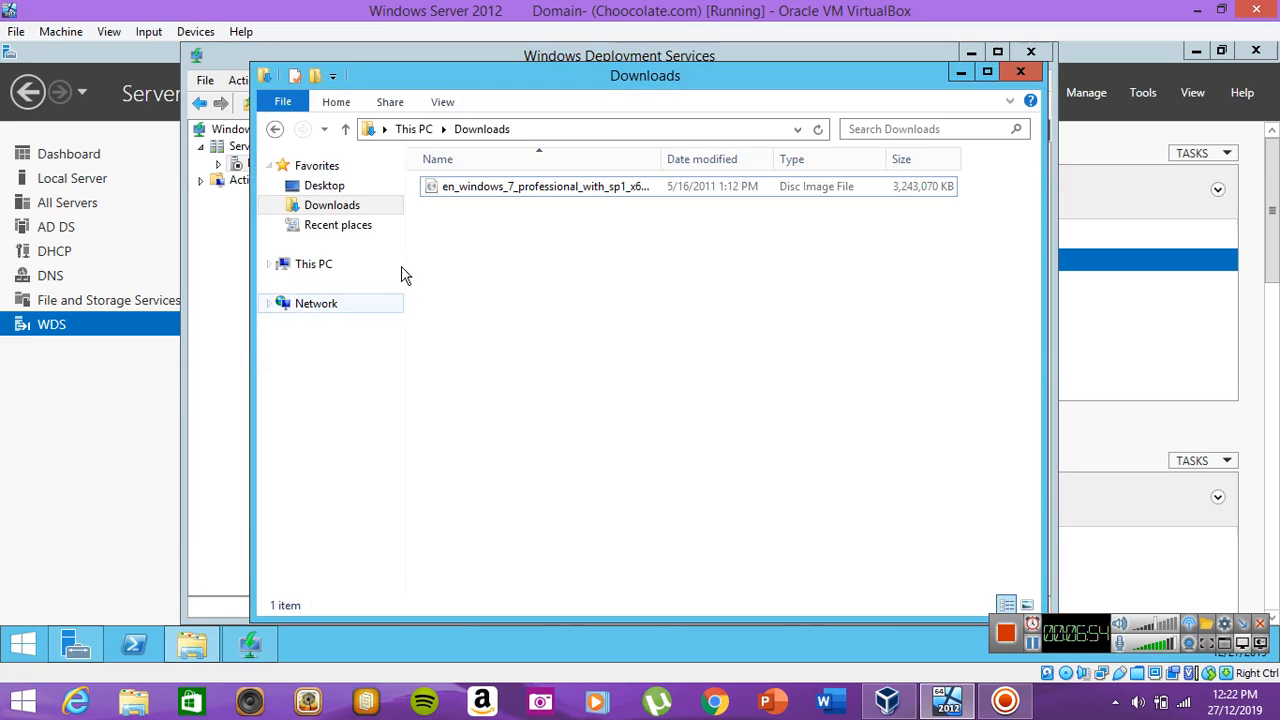
left_click(535, 187)
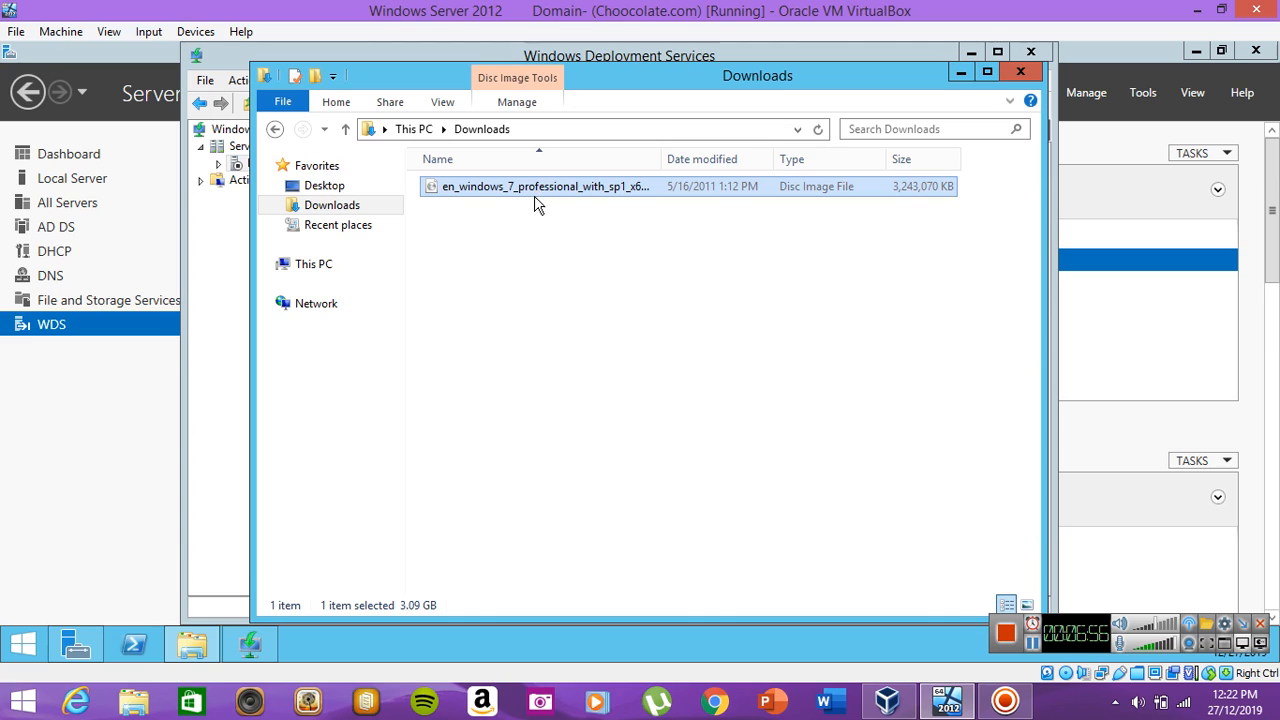
right_click(458, 198)
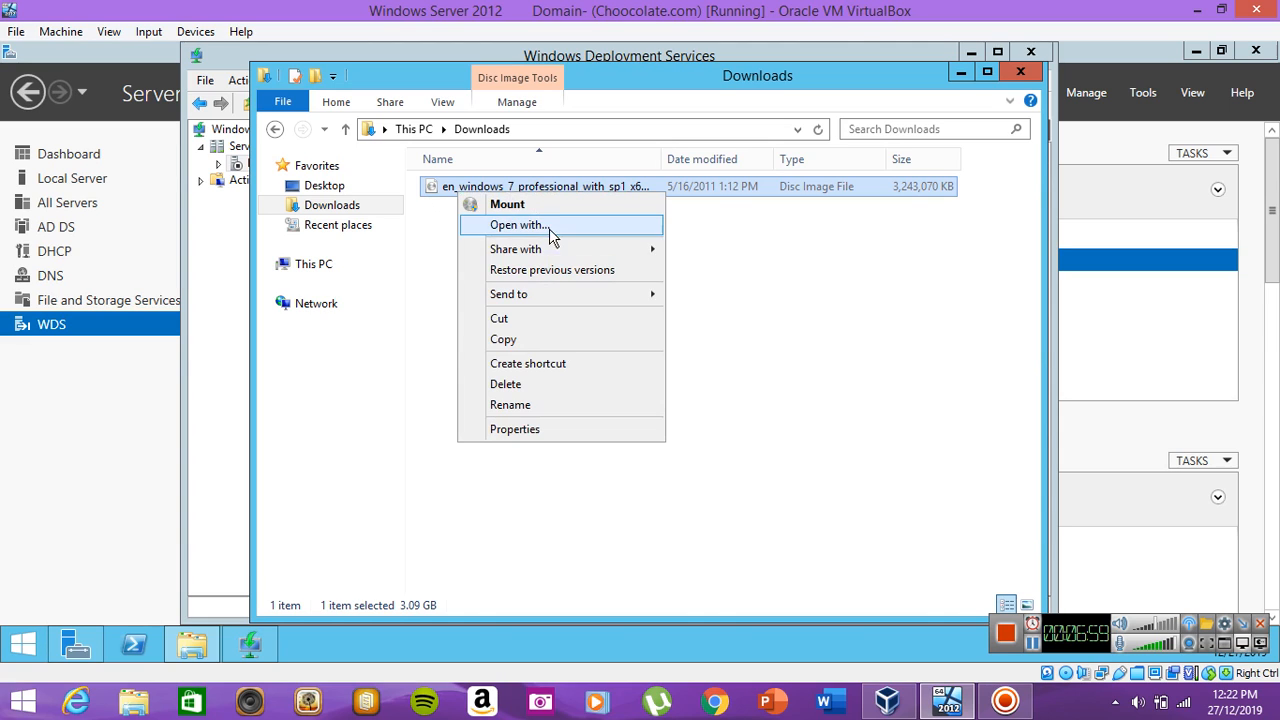
left_click(550, 207)
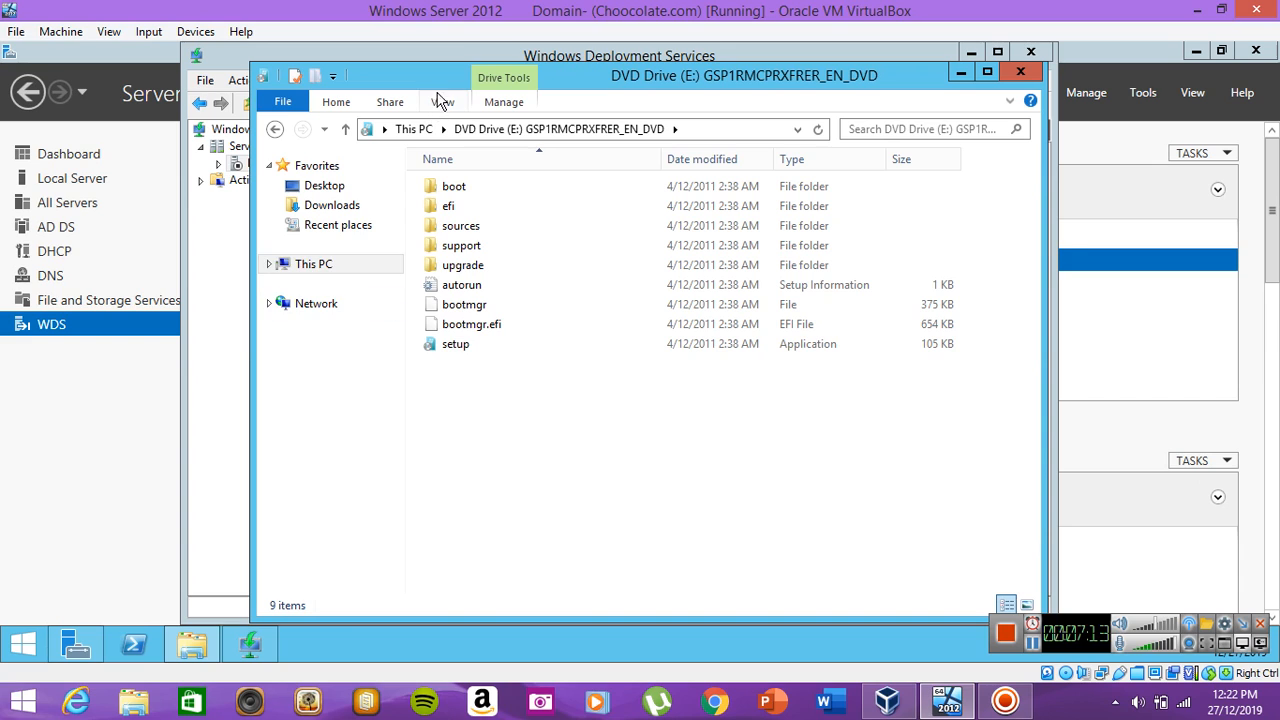
left_click_drag(430, 82, 464, 174)
left_click(249, 268)
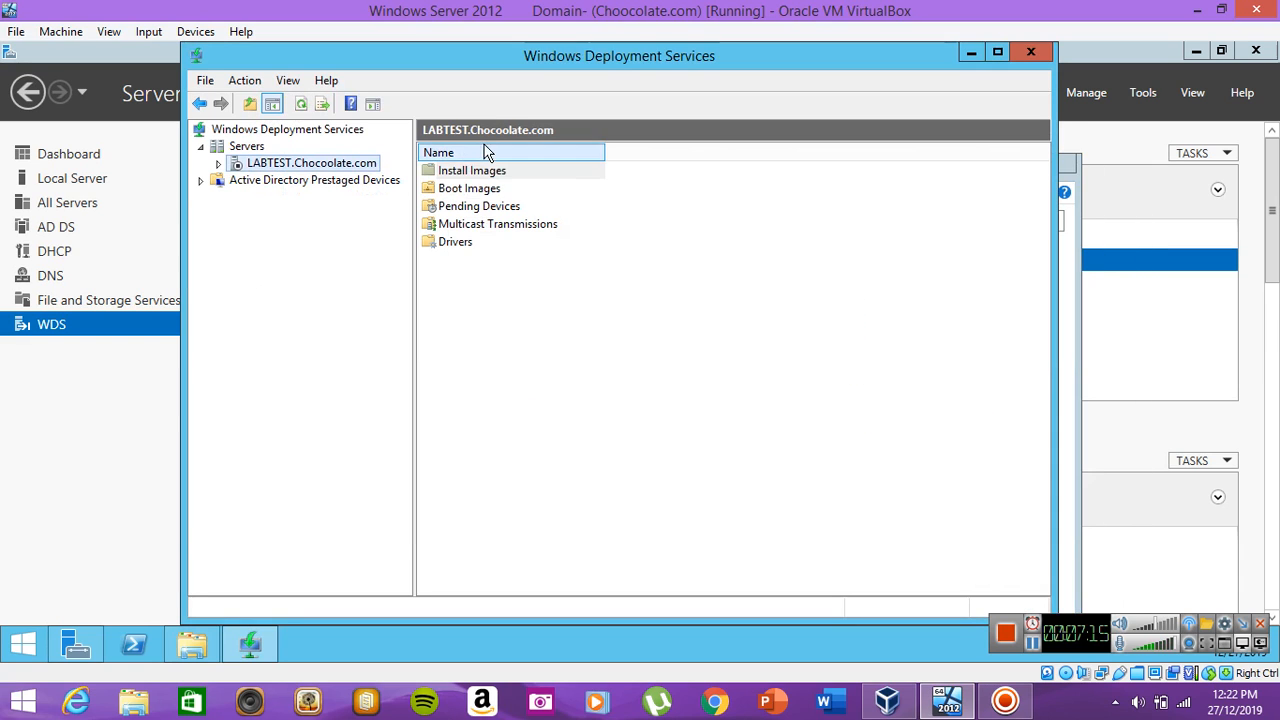
Step: Start adding an install image to the server's Install Images, creating an image group named ImageGroup1
right_click(437, 175)
key("Escape")
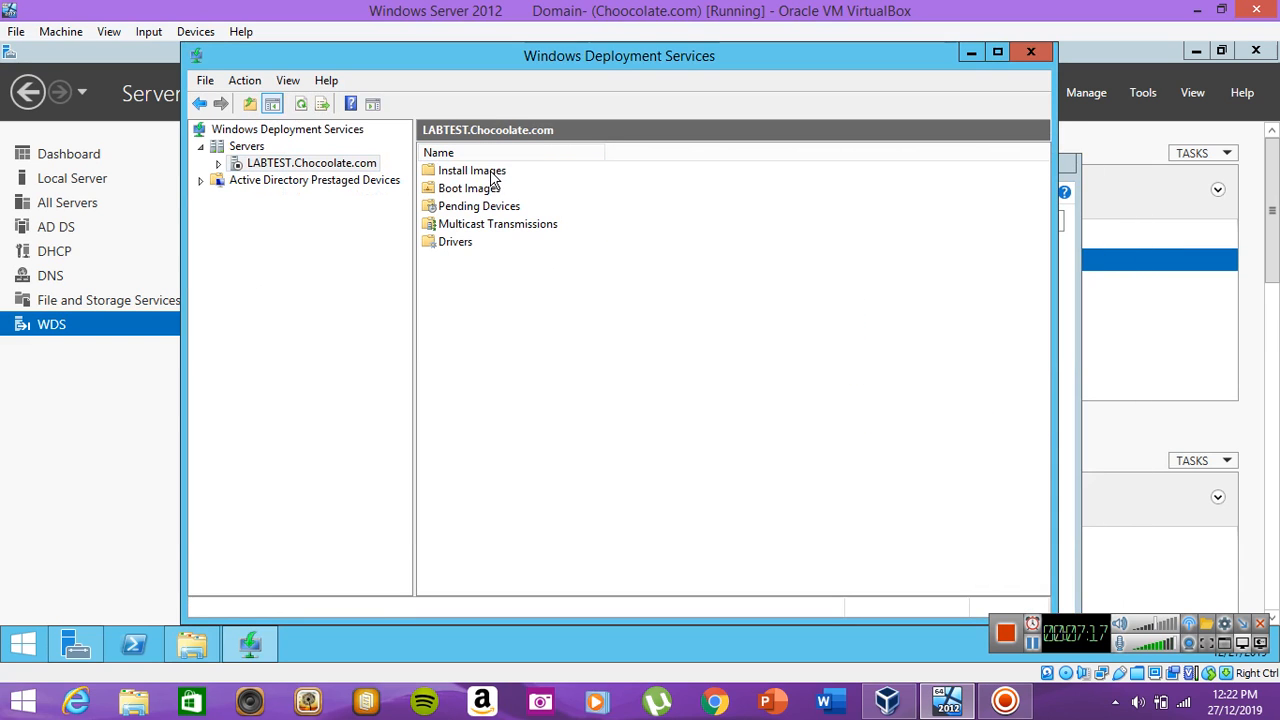
left_click(488, 176)
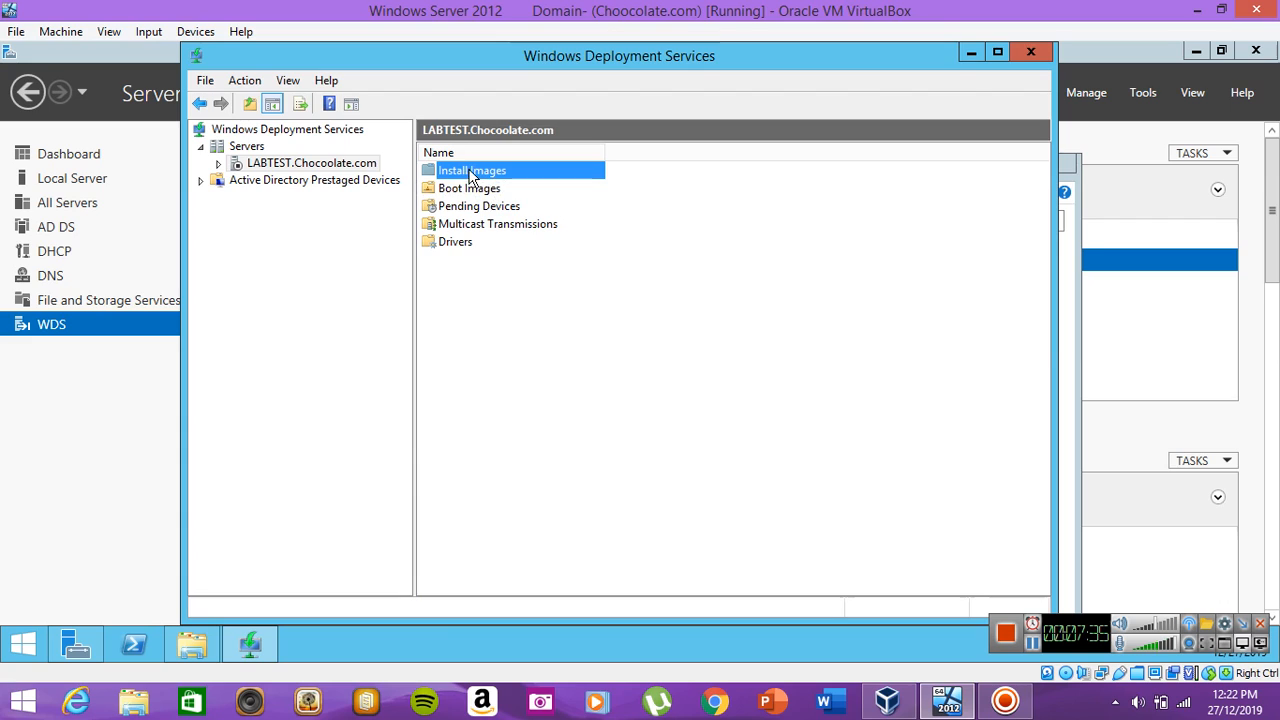
right_click(450, 185)
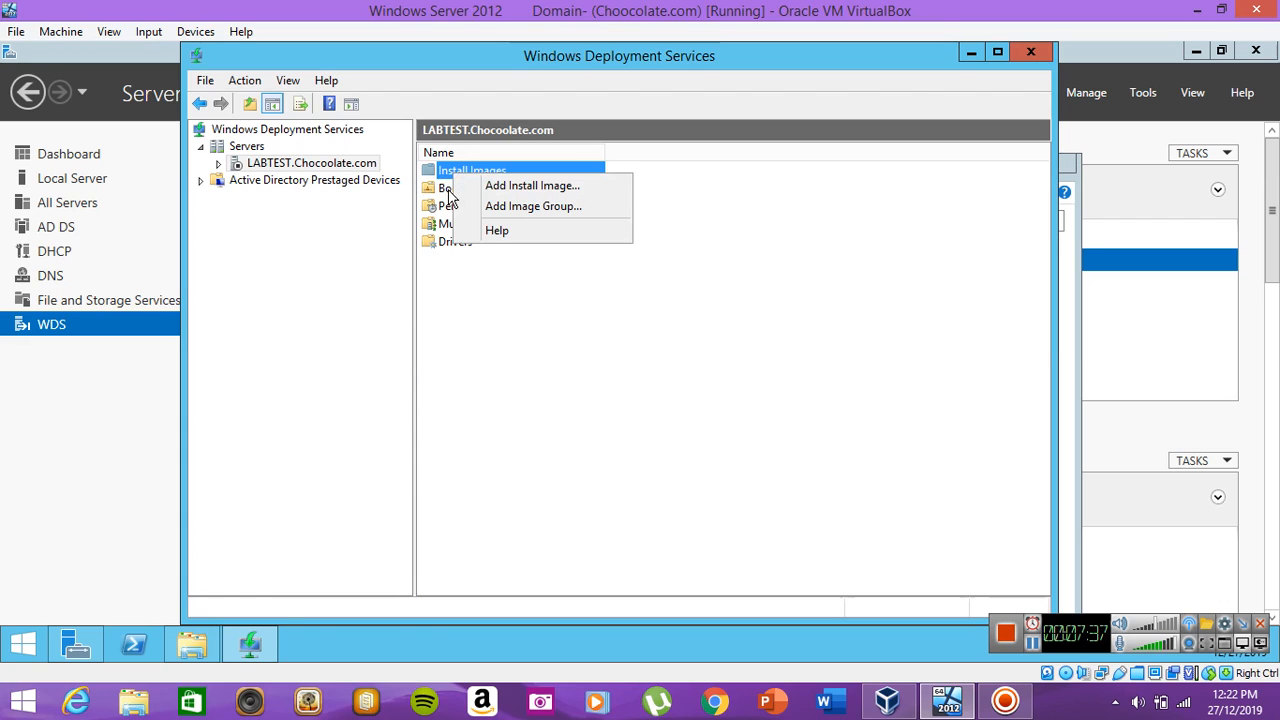
left_click(497, 186)
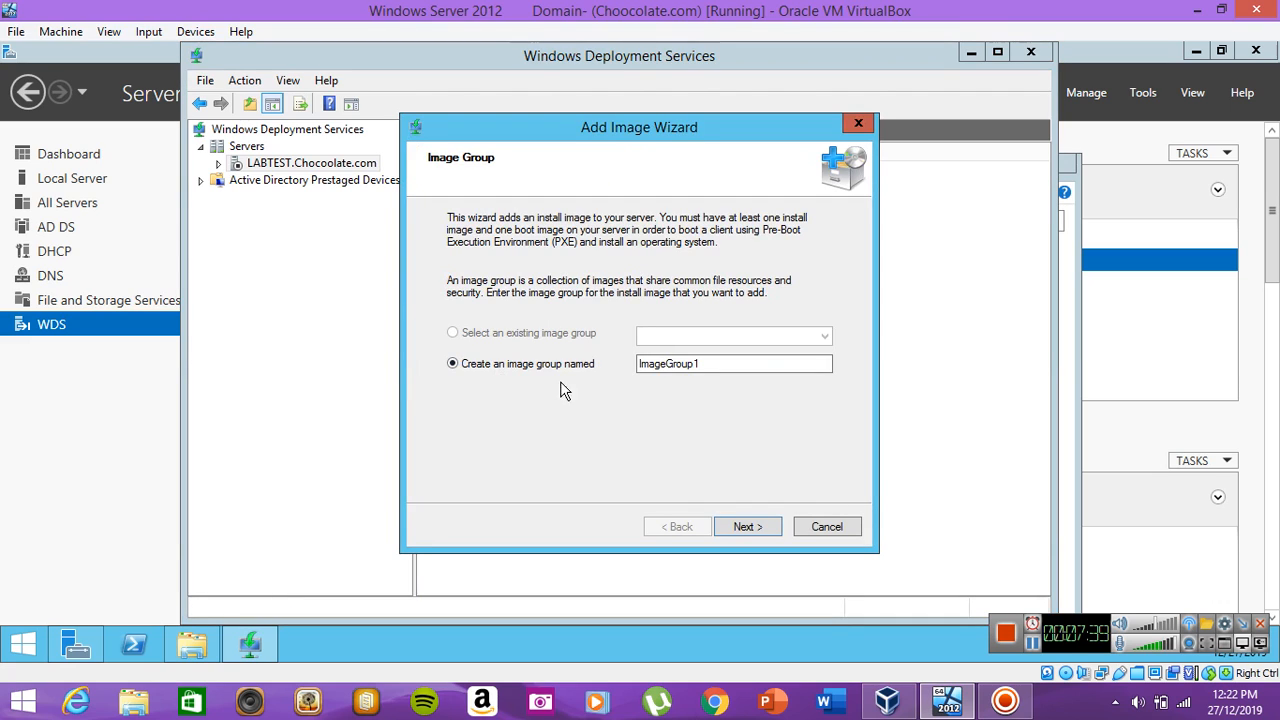
left_click(741, 528)
Step: Choose install.wim from the sources folder of DVD Drive (E:) as the image file and continue to its available images
left_click(784, 278)
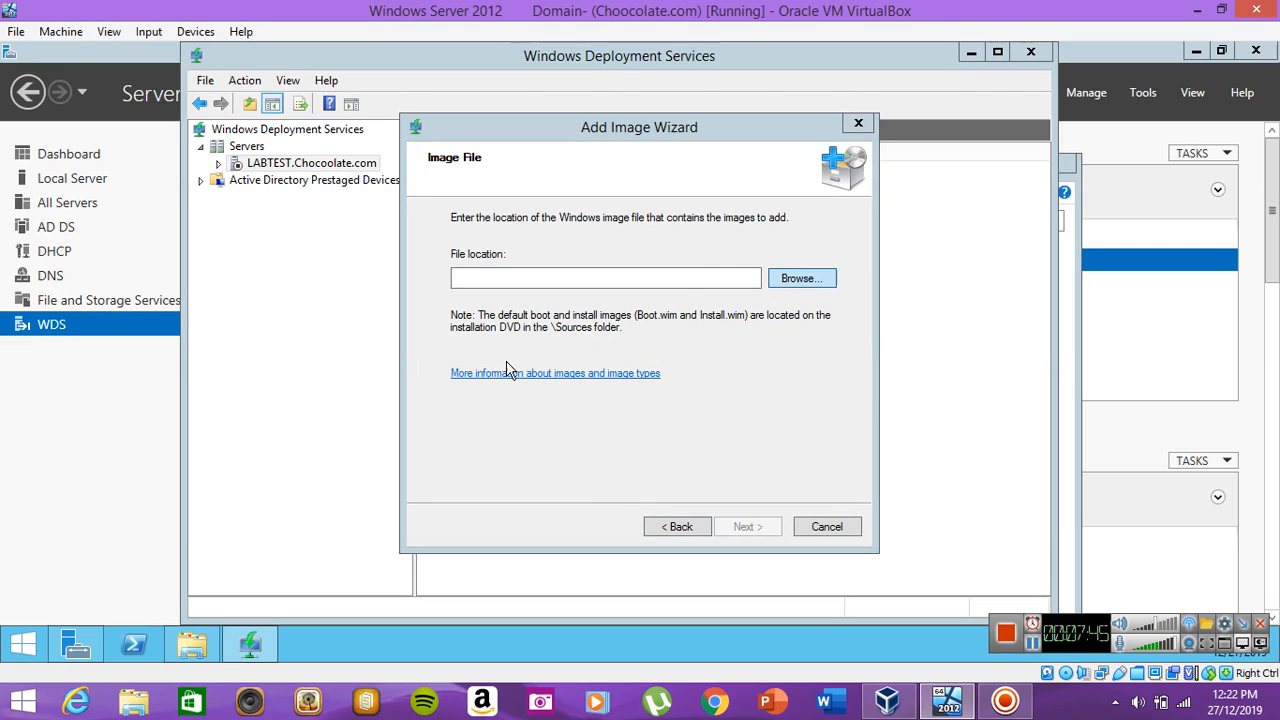
left_click(427, 351)
left_click(483, 408)
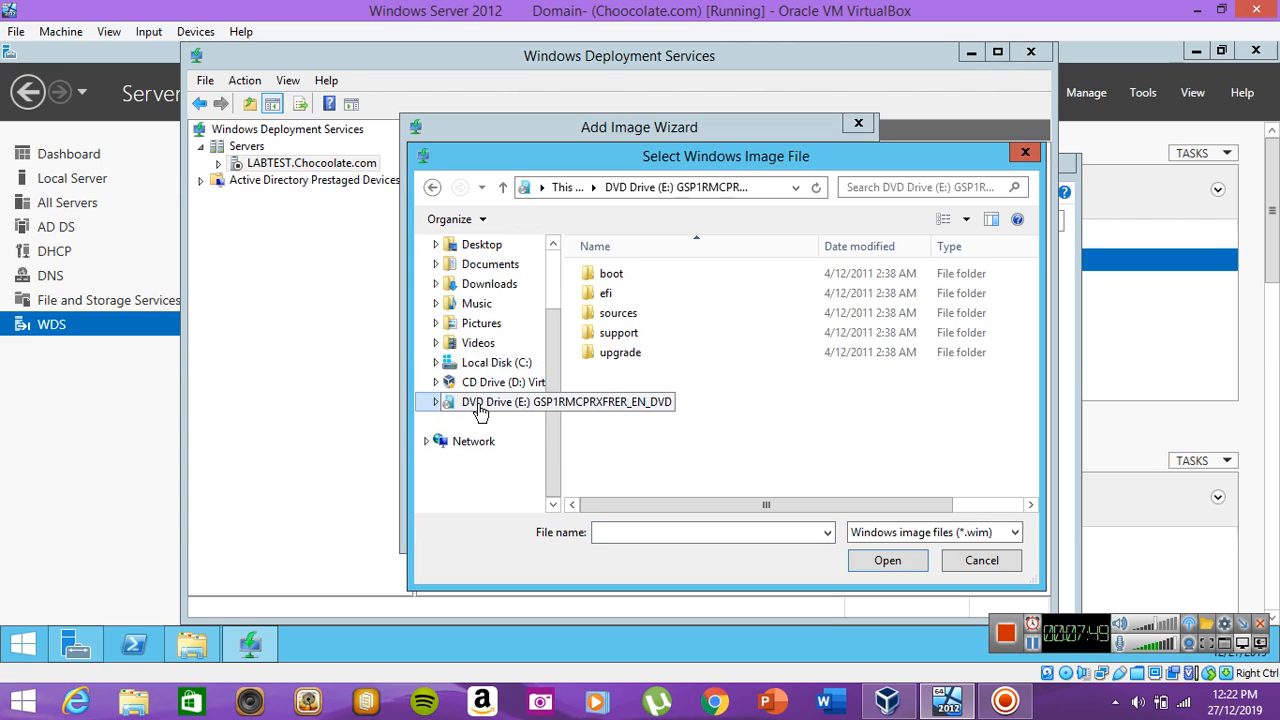
double_click(612, 314)
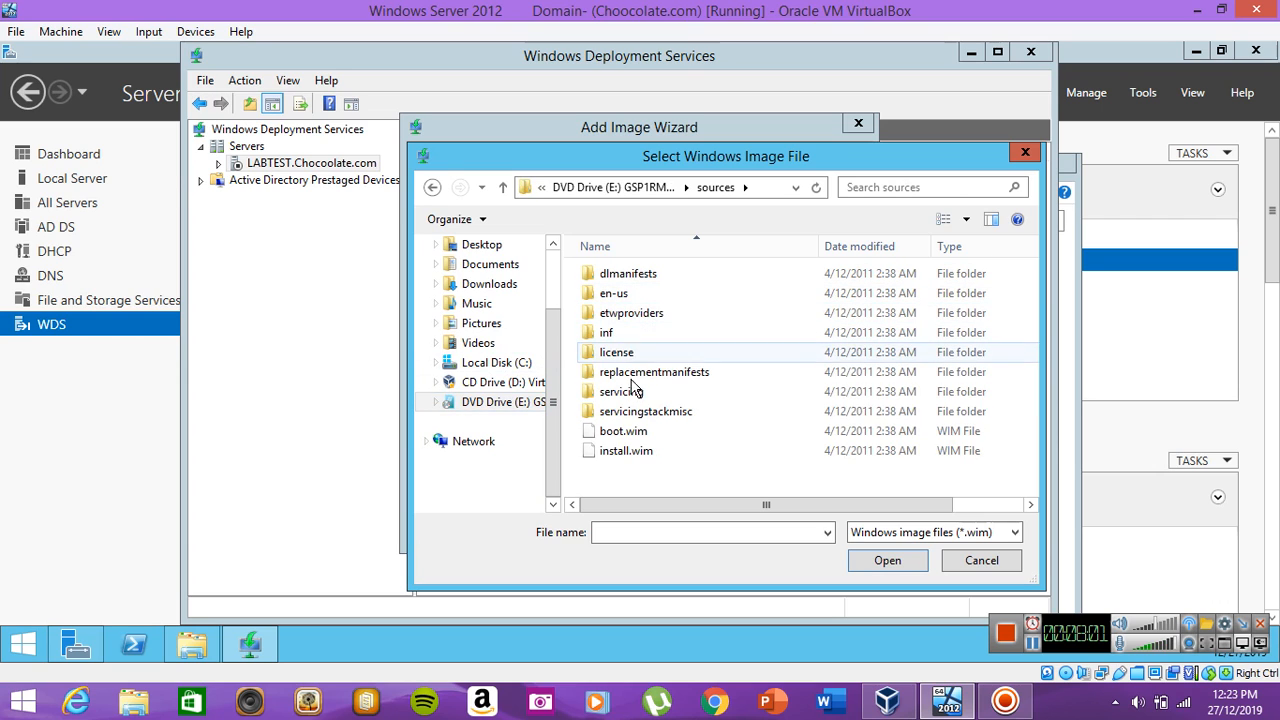
left_click(636, 453)
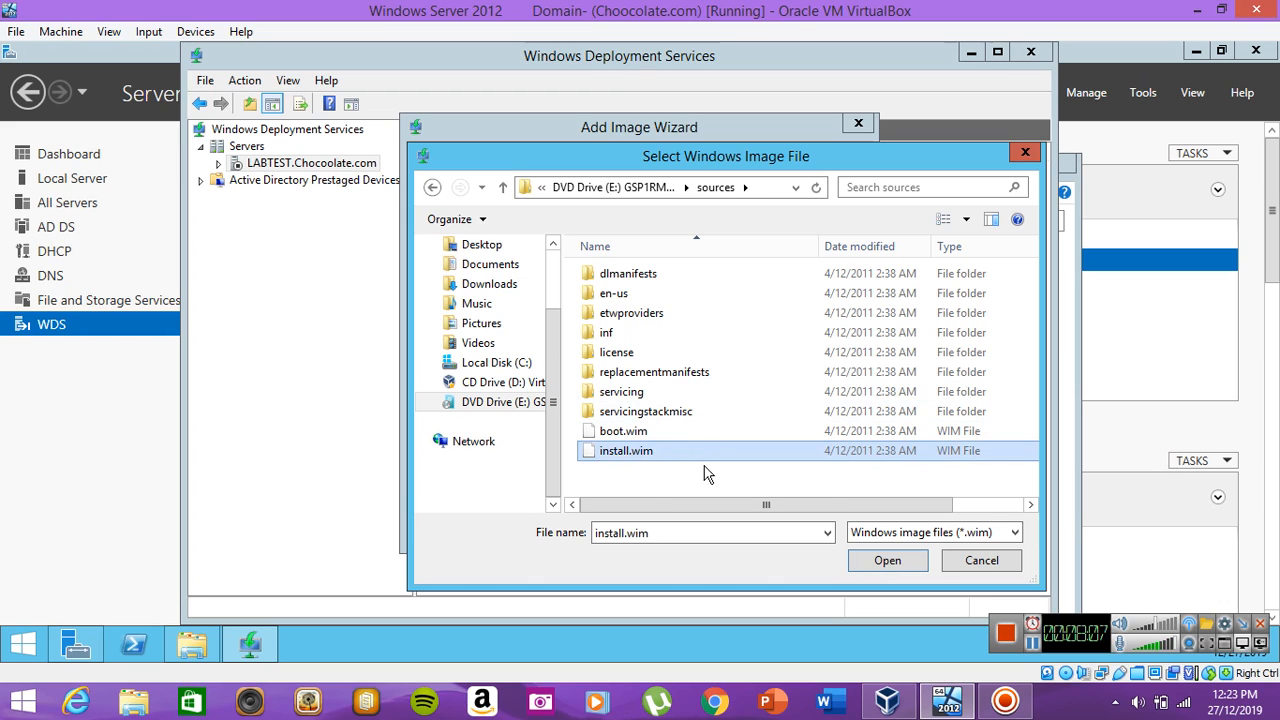
left_click(878, 562)
left_click(743, 529)
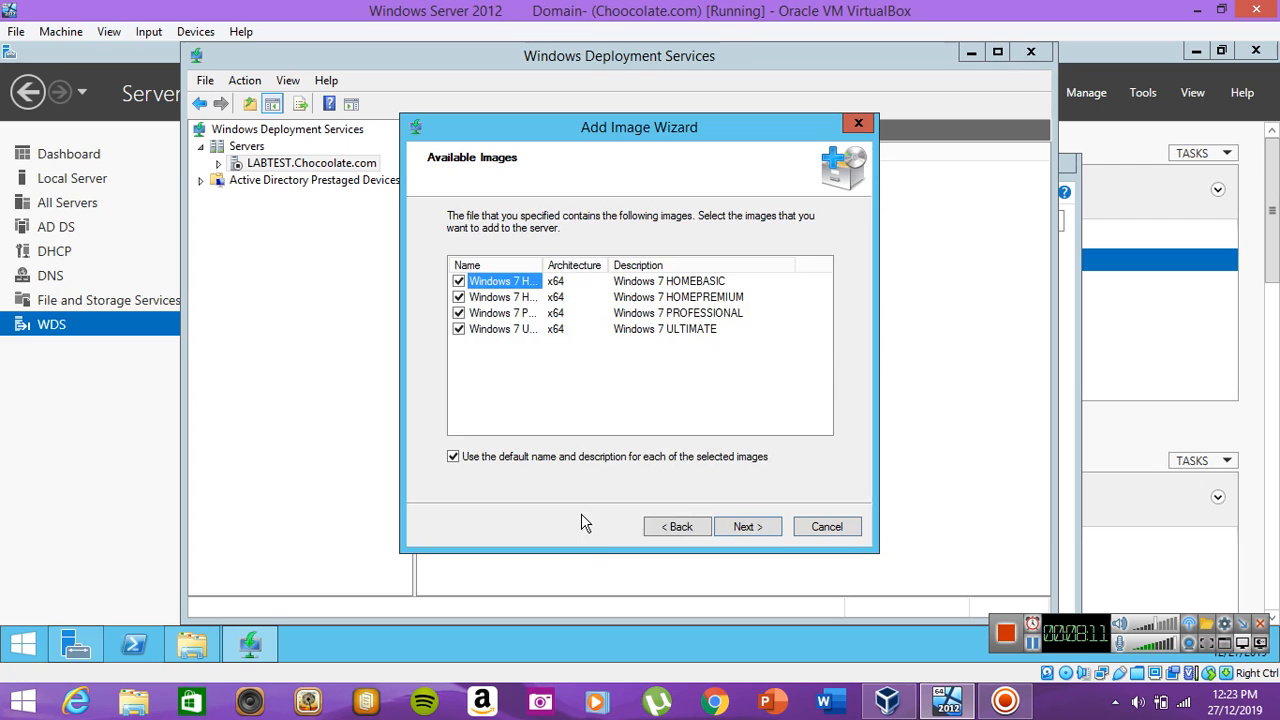
Step: Add the Windows 7 HOMEBASIC, HOMEPREMIUM, PROFESSIONAL and ULTIMATE images to the server with their default names and descriptions
left_click_drag(512, 385, 508, 282)
left_click(548, 408)
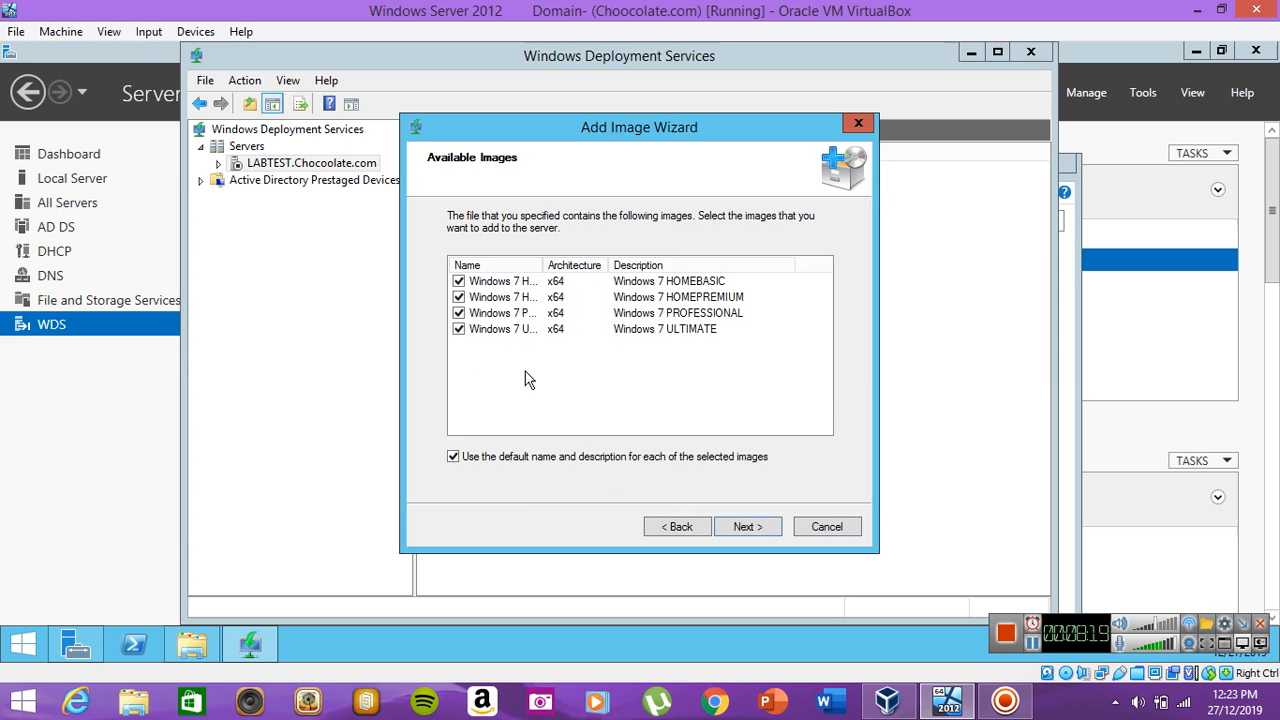
left_click(458, 281)
left_click(458, 296)
left_click(458, 281)
left_click(747, 524)
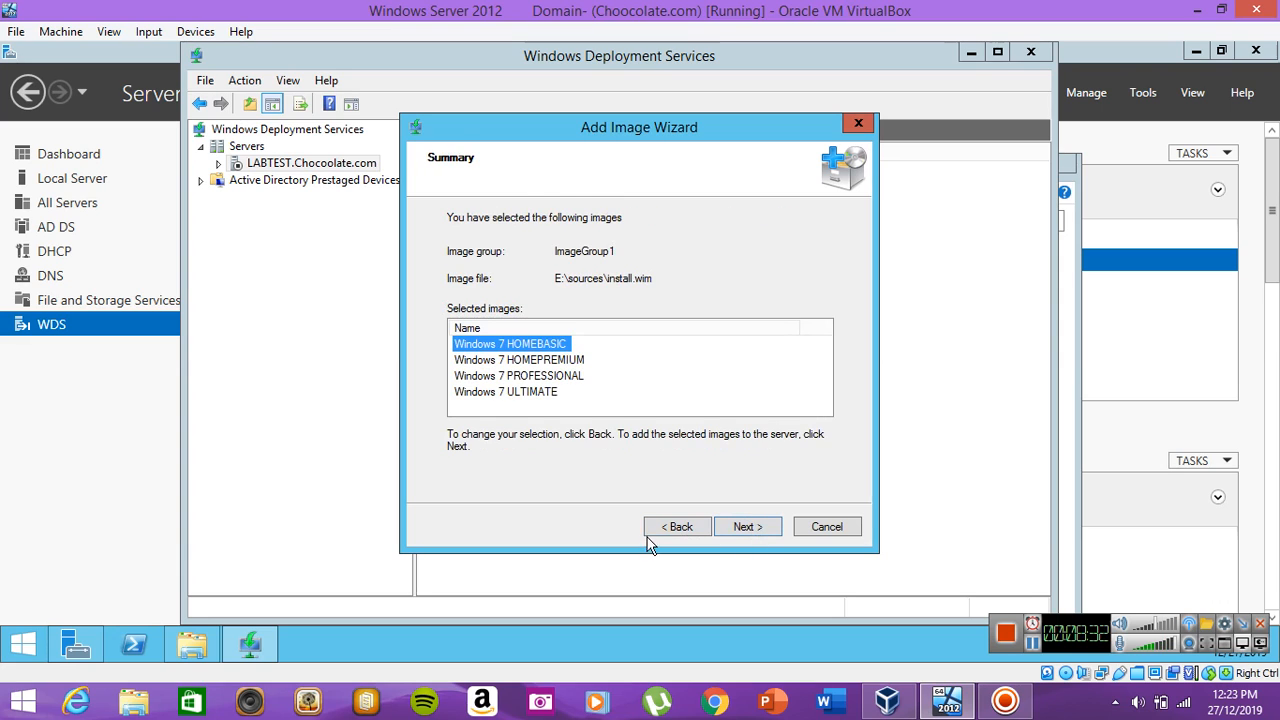
left_click(729, 527)
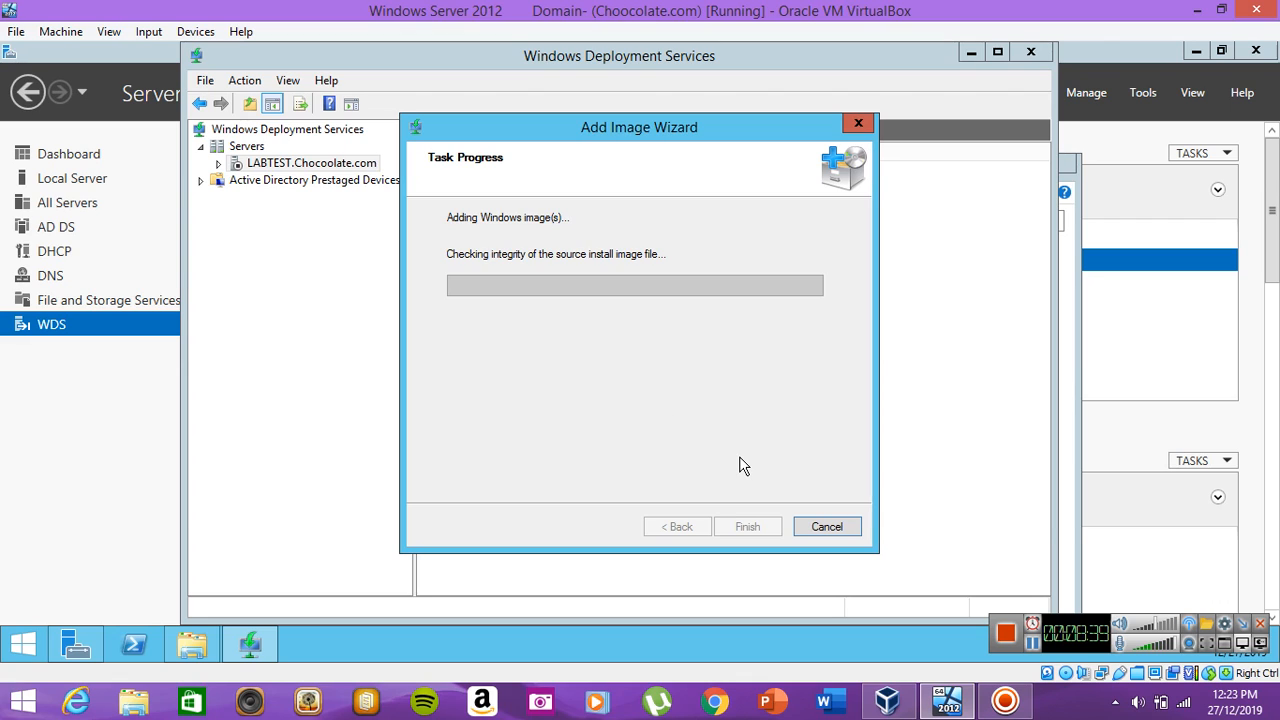
left_click(1031, 650)
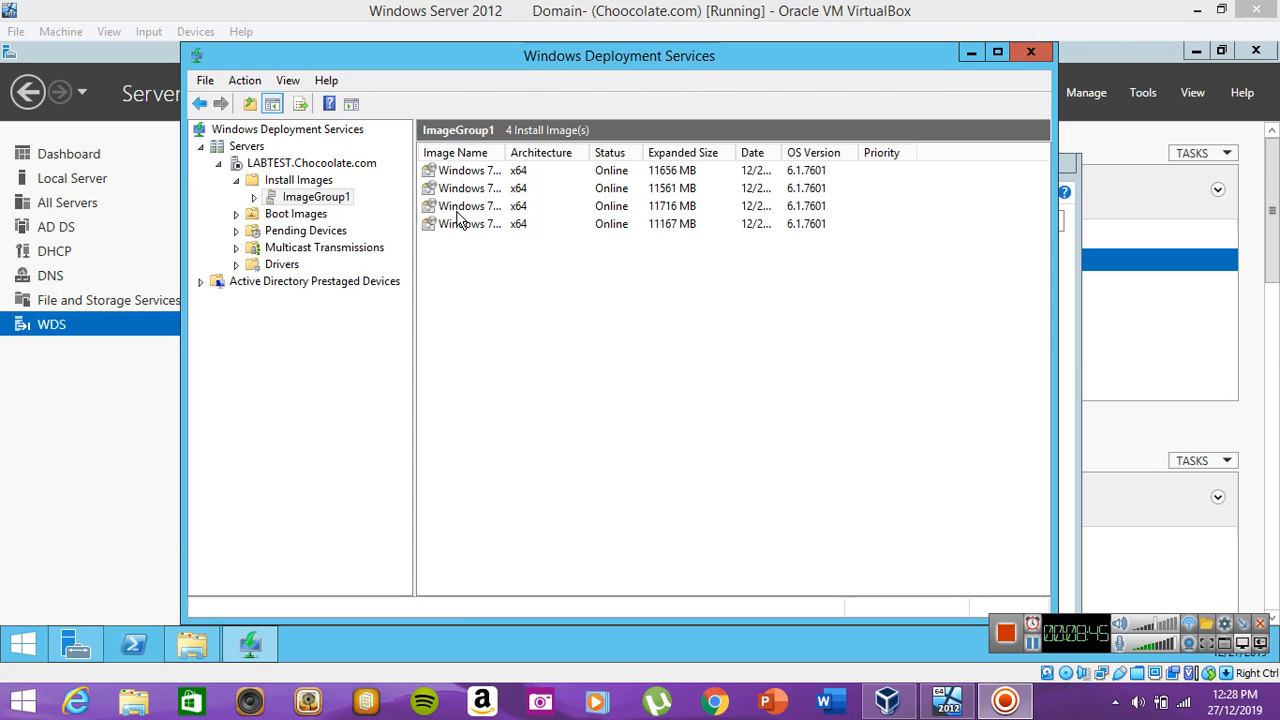
left_click(489, 248)
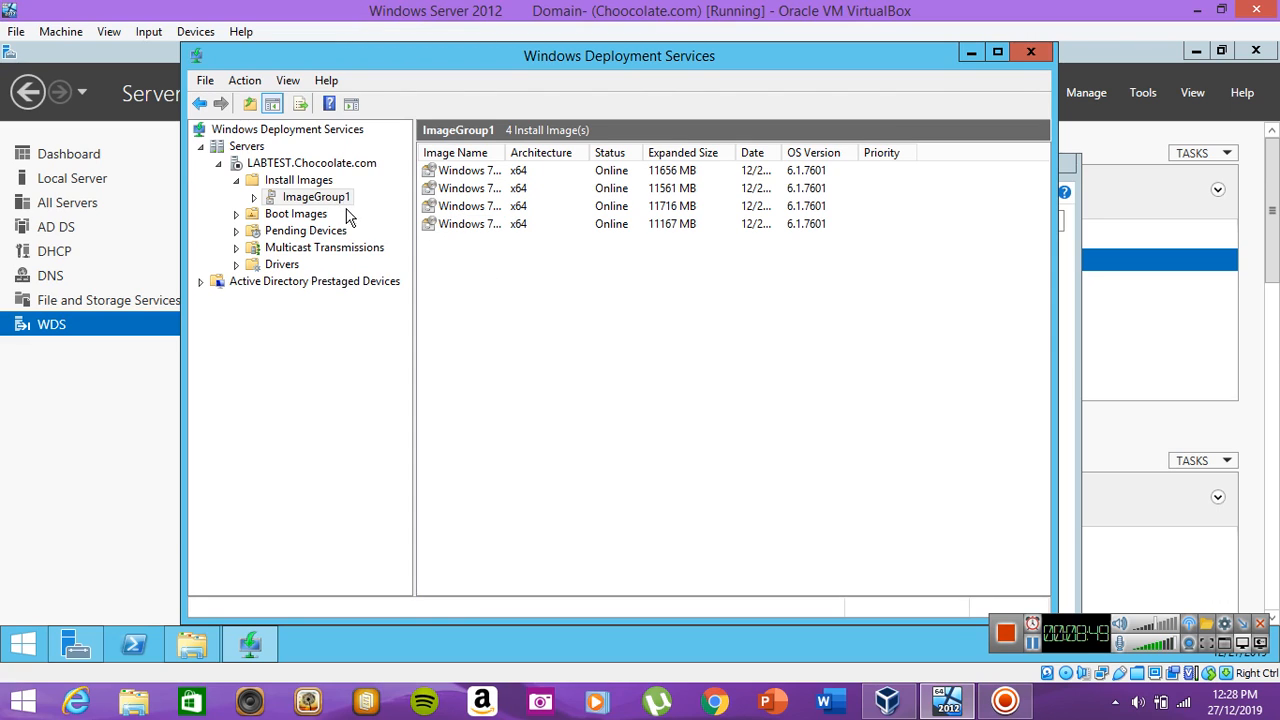
Step: Start adding a boot image to Boot Images and choose E:\sources\boot.wim as its file
left_click(297, 216)
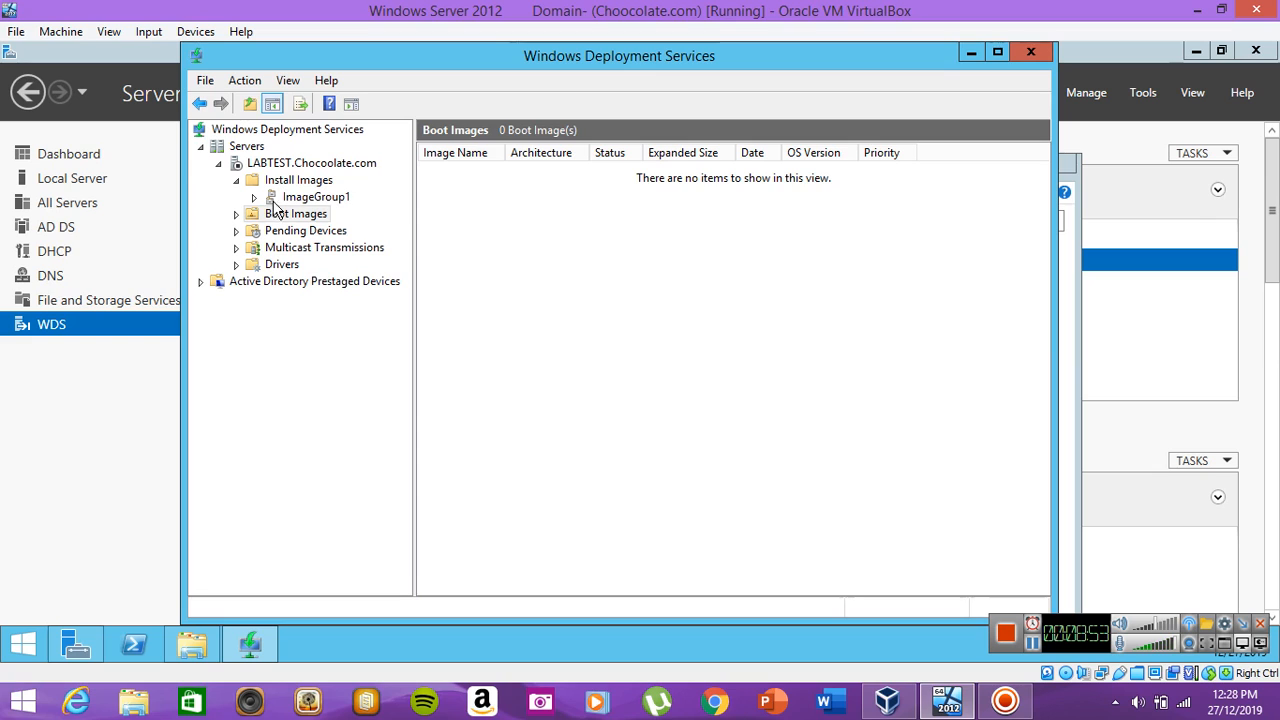
right_click(281, 221)
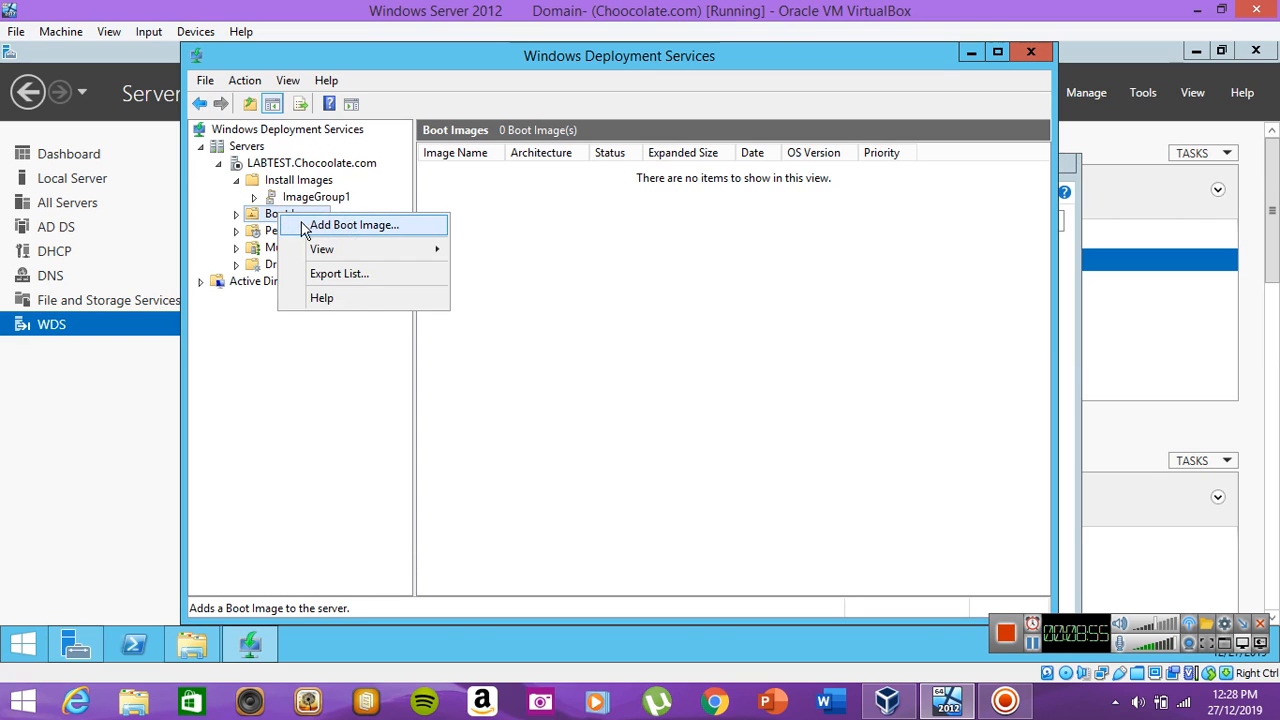
left_click(302, 229)
left_click(786, 294)
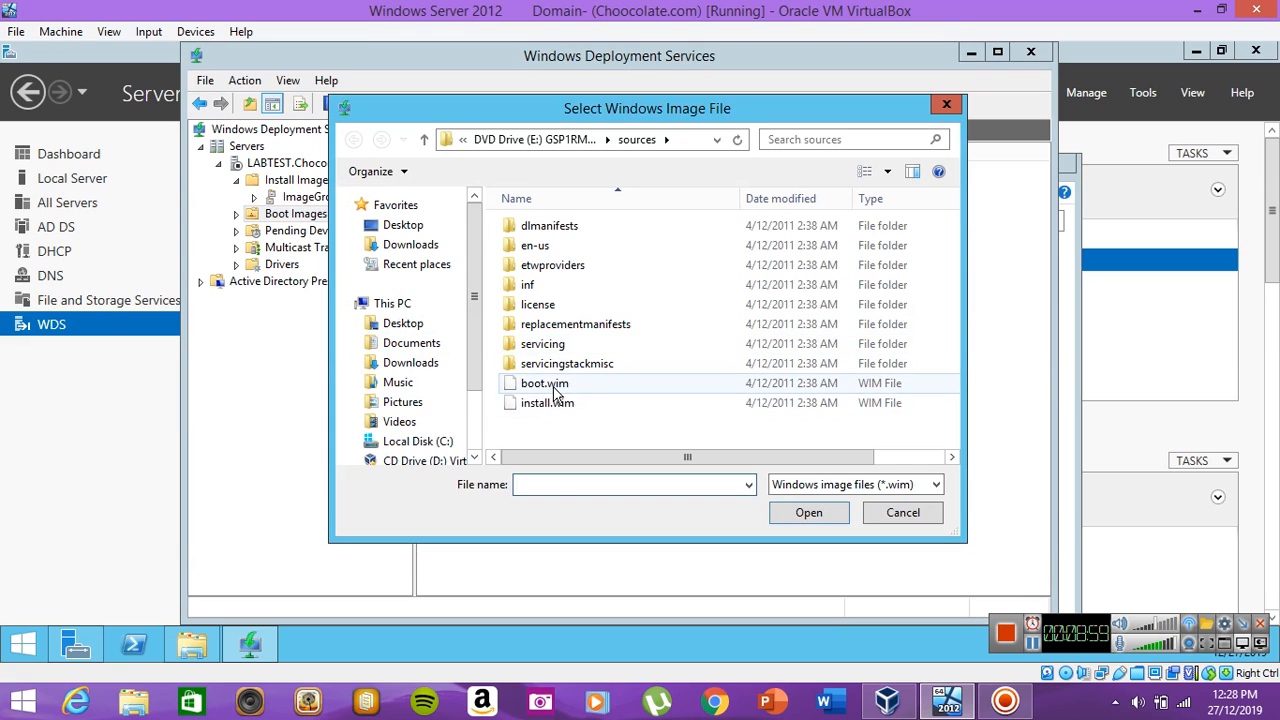
left_click(556, 385)
left_click(809, 516)
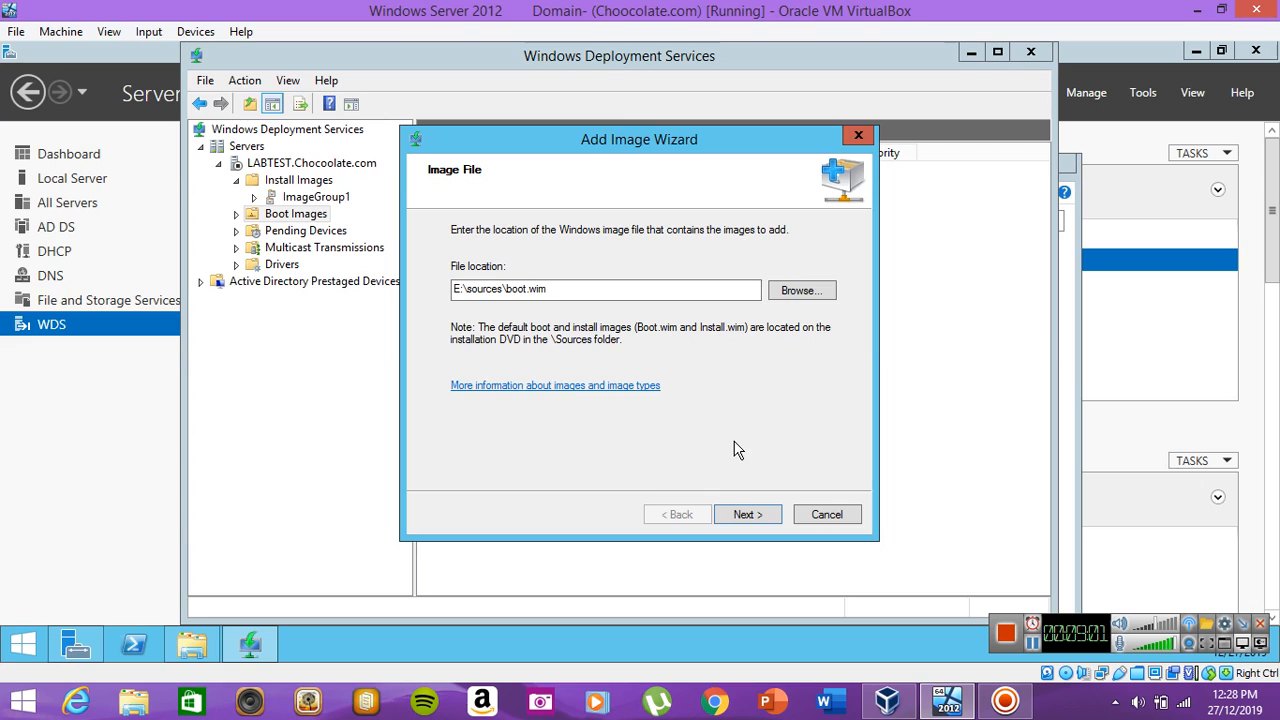
Step: Keep the image name and description Microsoft Windows Setup (x64), add the boot image to the server and finish the wizard
left_click(752, 514)
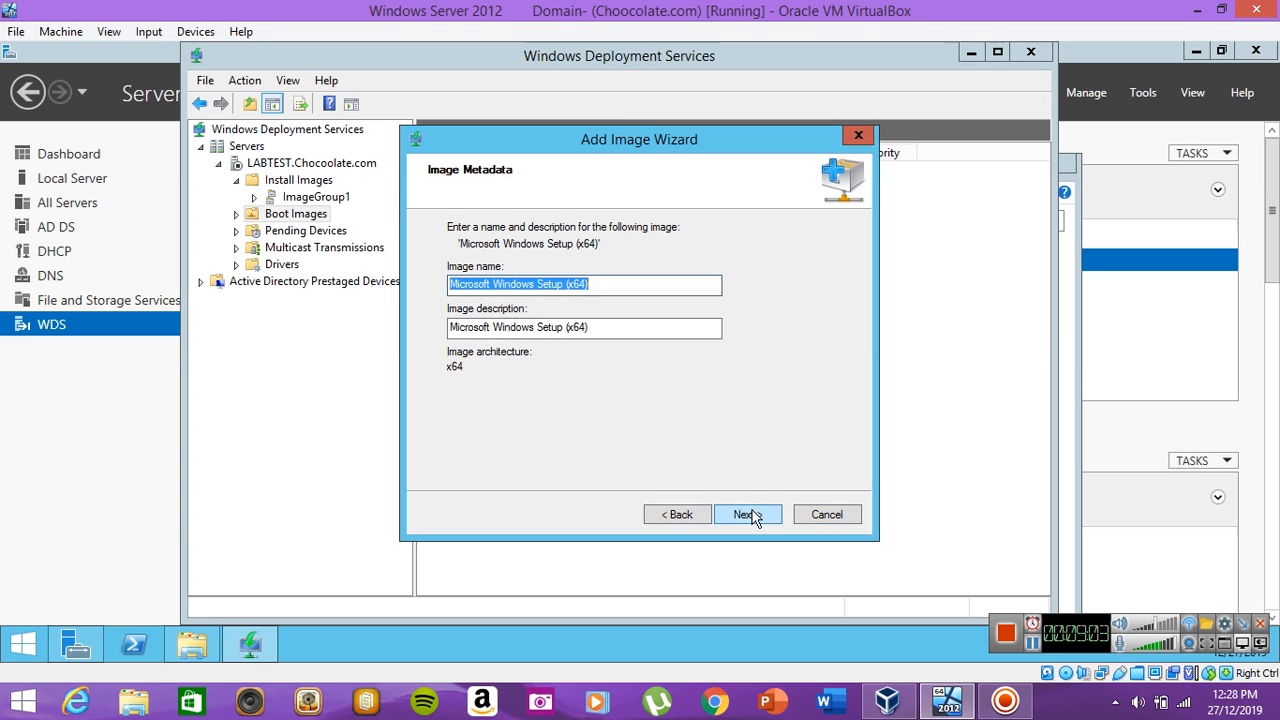
left_click(754, 515)
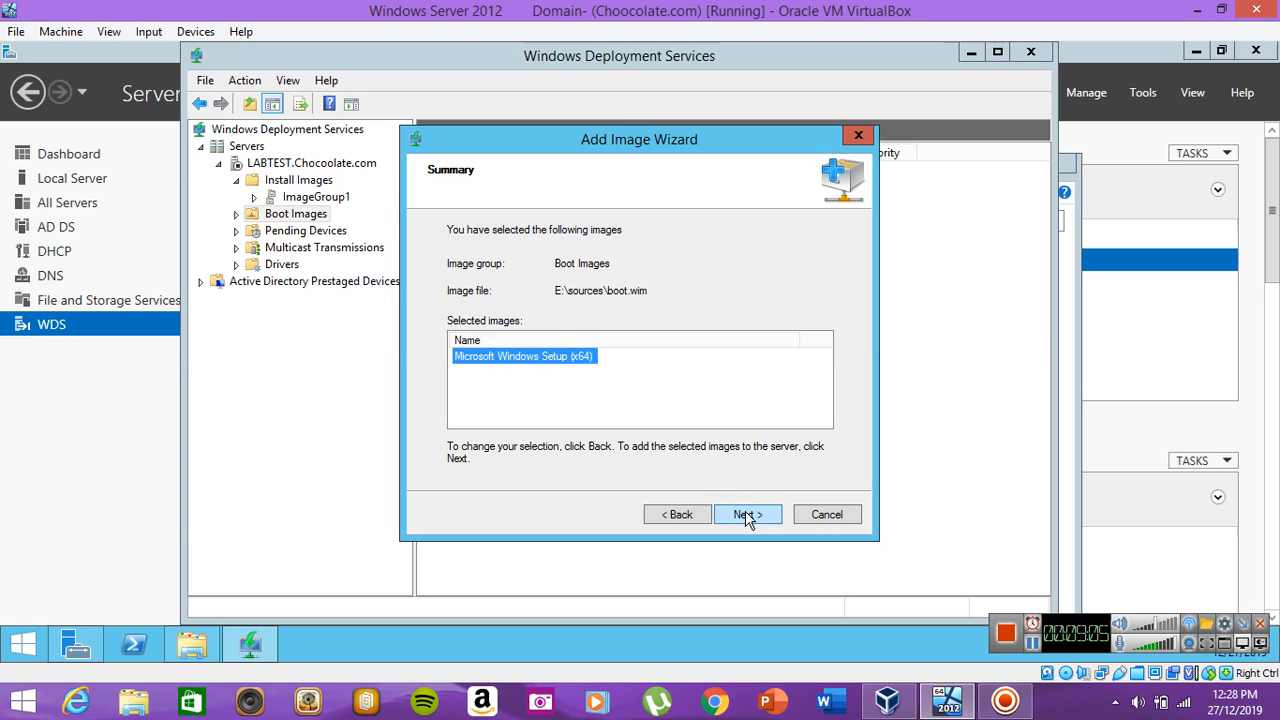
left_click(748, 516)
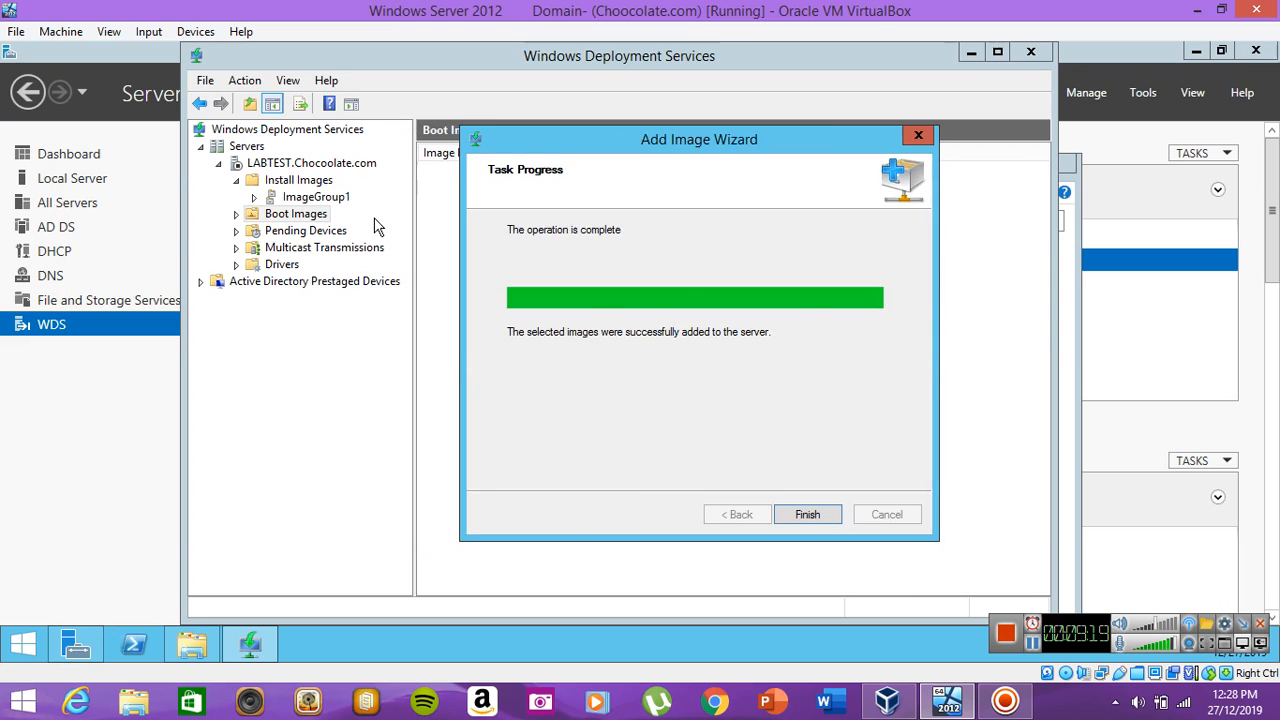
left_click(808, 515)
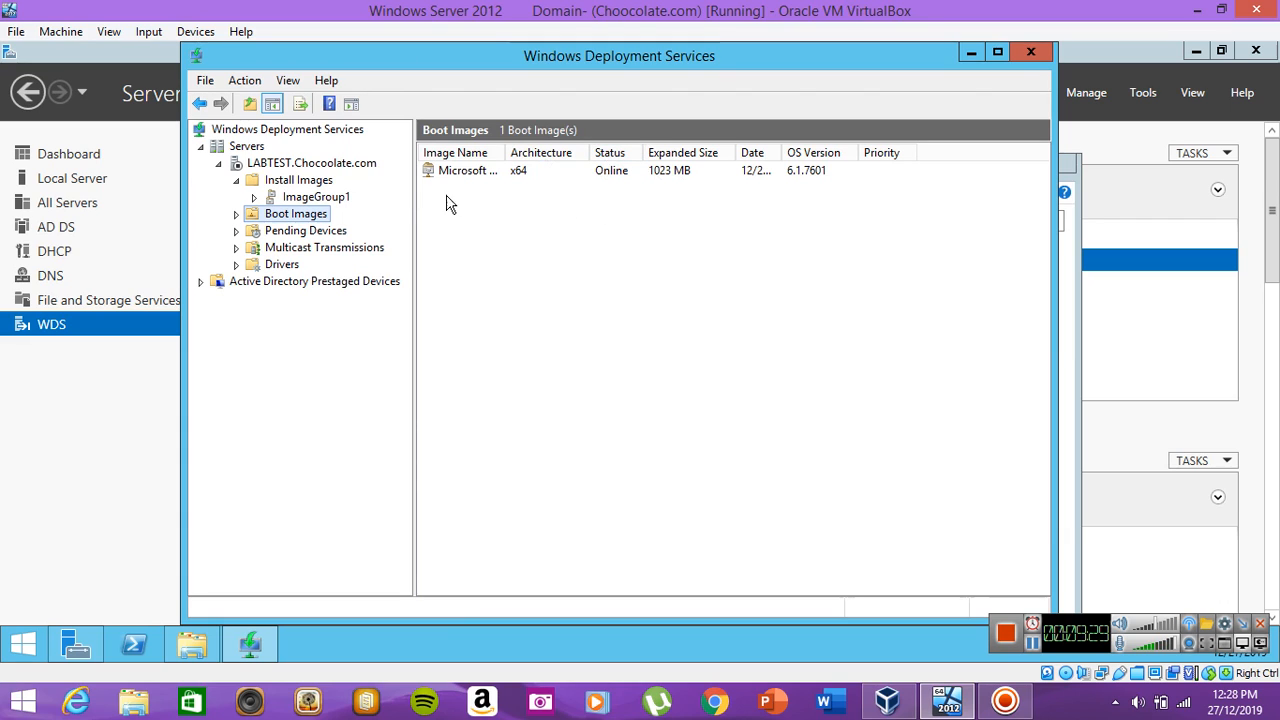
Step: Review the boot image in Boot Images and the Windows 7 install images in ImageGroup1
left_click(302, 184)
left_click(295, 215)
left_click(300, 182)
left_click(296, 215)
left_click(344, 199)
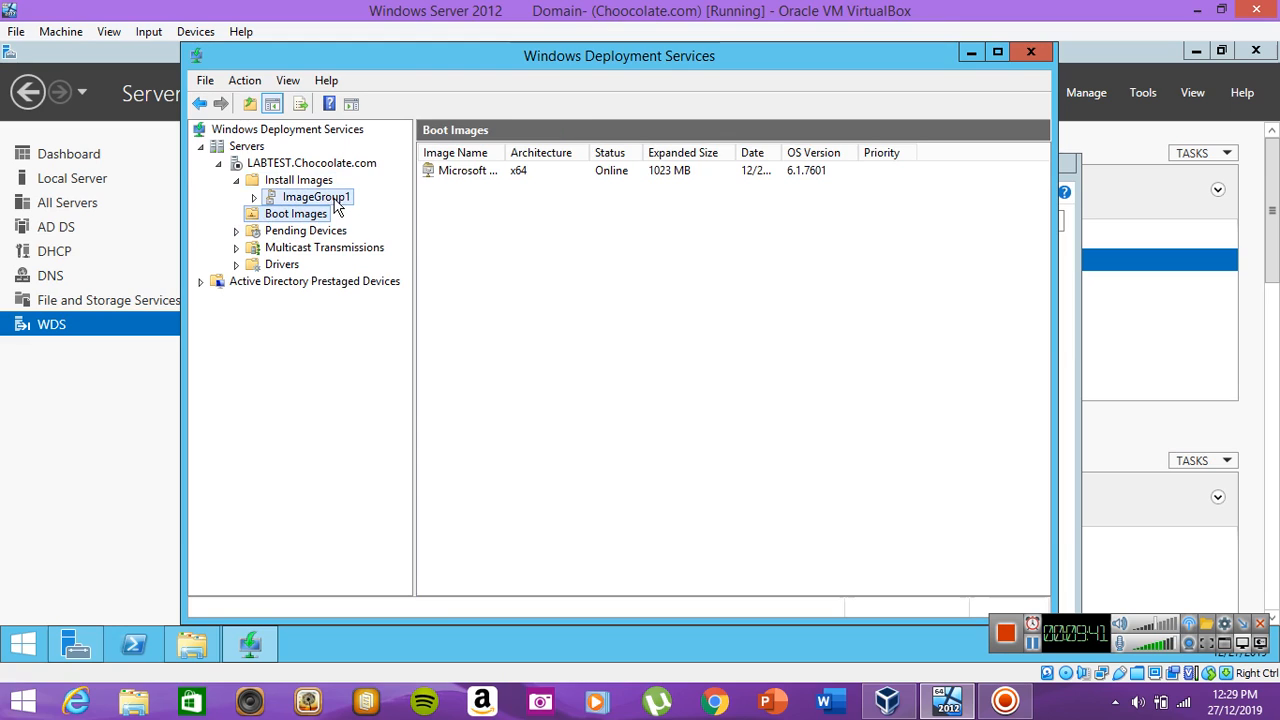
left_click(303, 186)
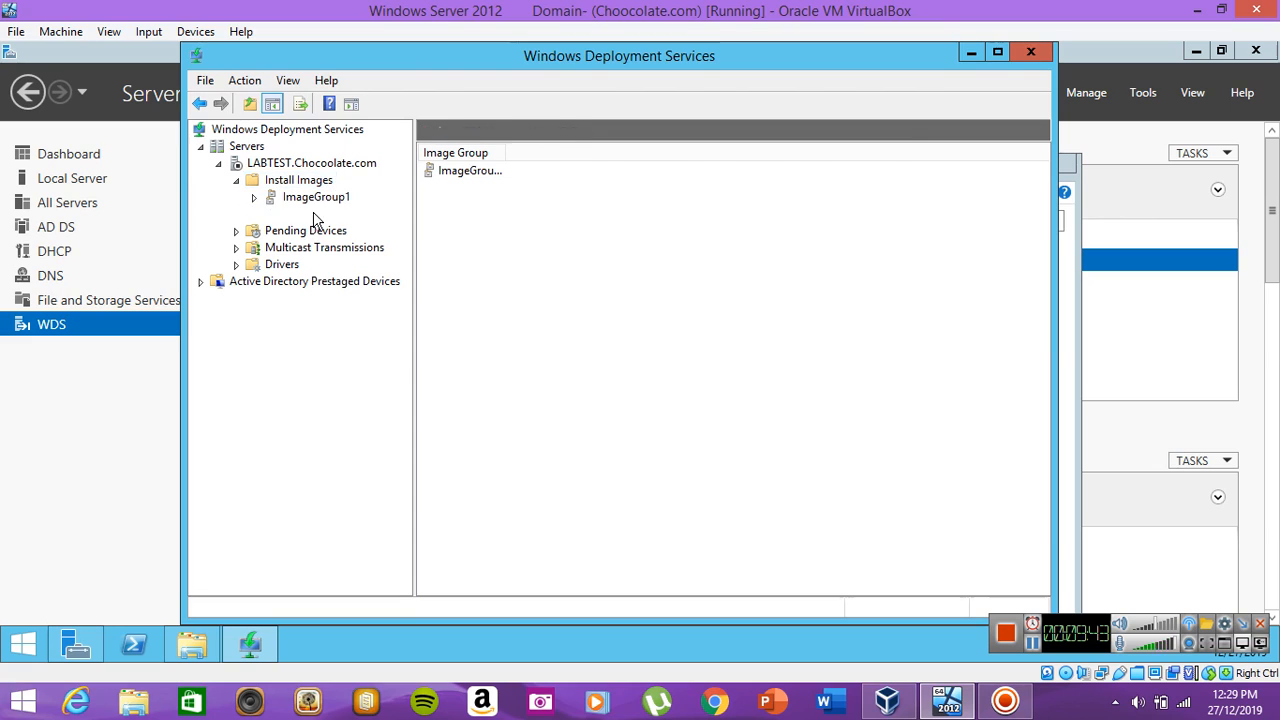
left_click(312, 214)
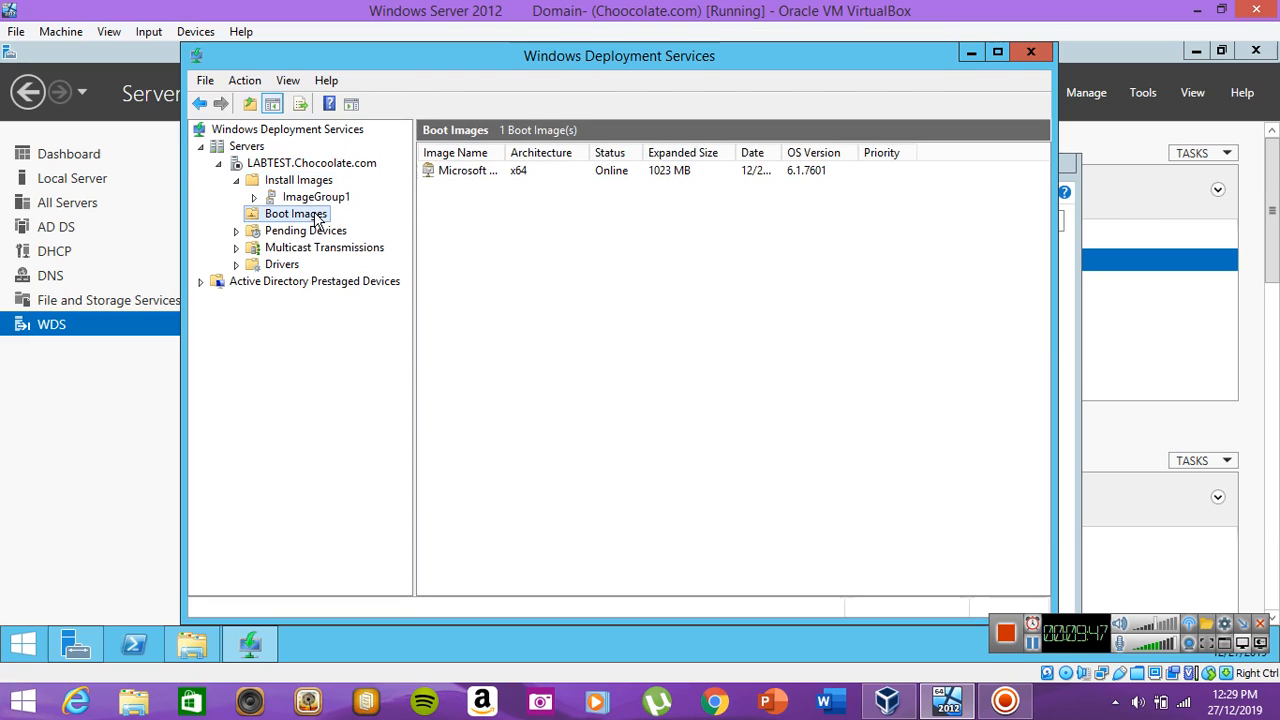
left_click(530, 174)
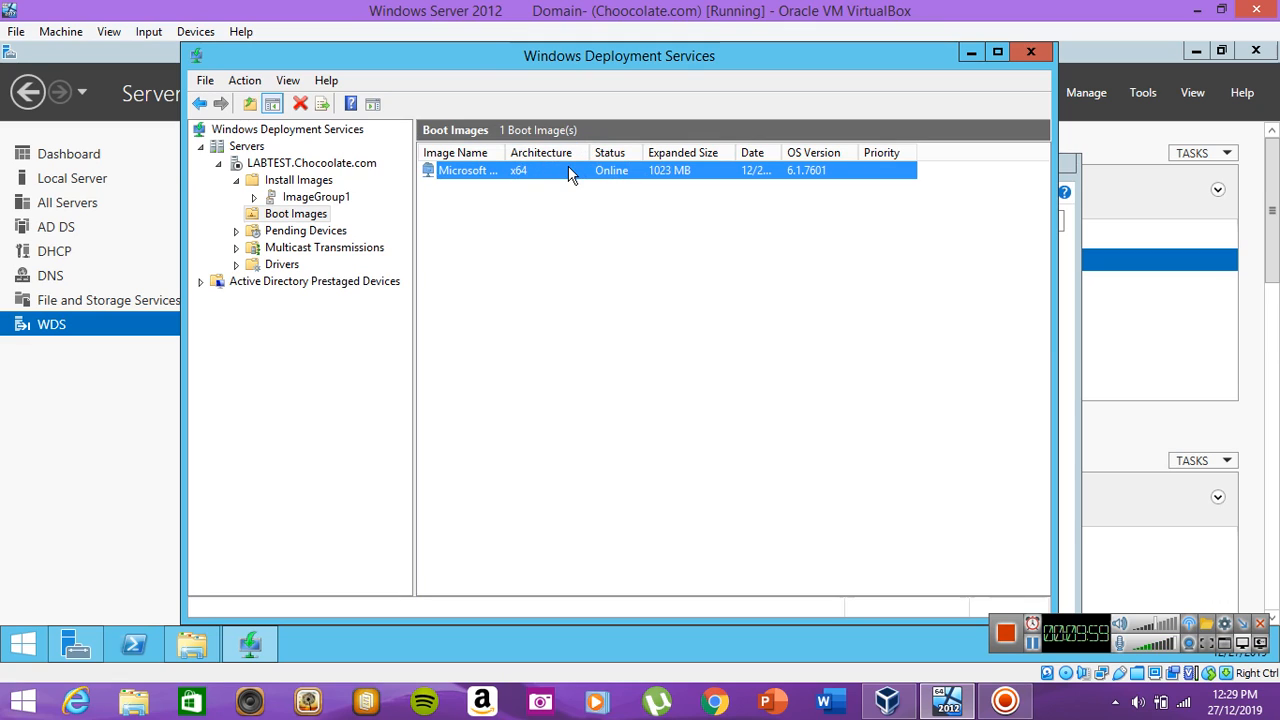
left_click(318, 198)
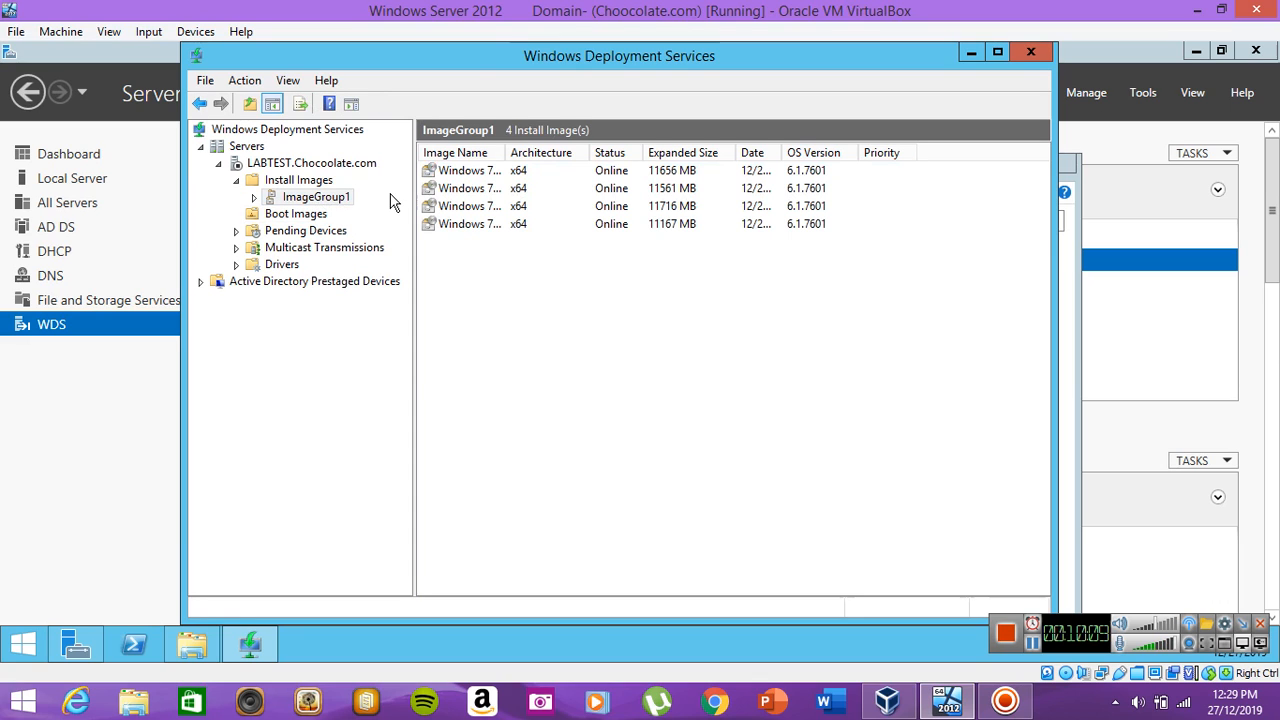
Step: Start the Windows Deployment Services service on the server LABTEST.Chocoolate.com and close the resulting message
left_click(287, 166)
right_click(321, 165)
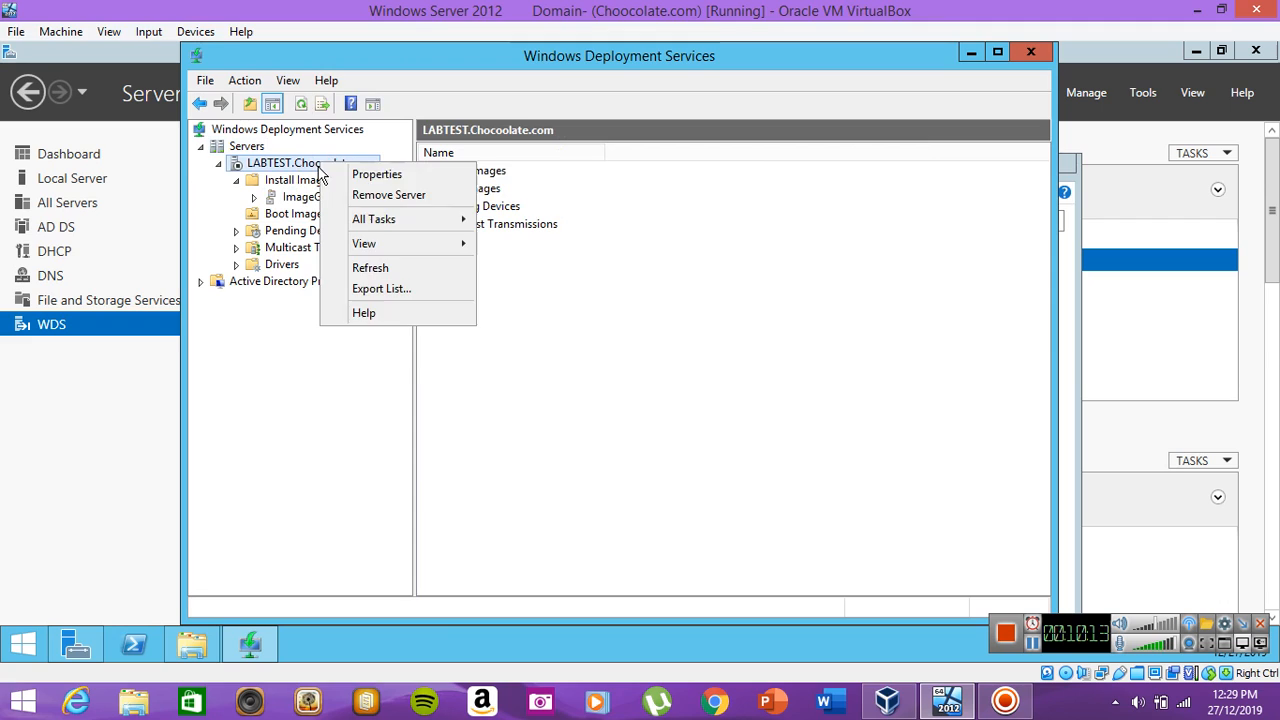
mouse_move(380, 222)
left_click(510, 222)
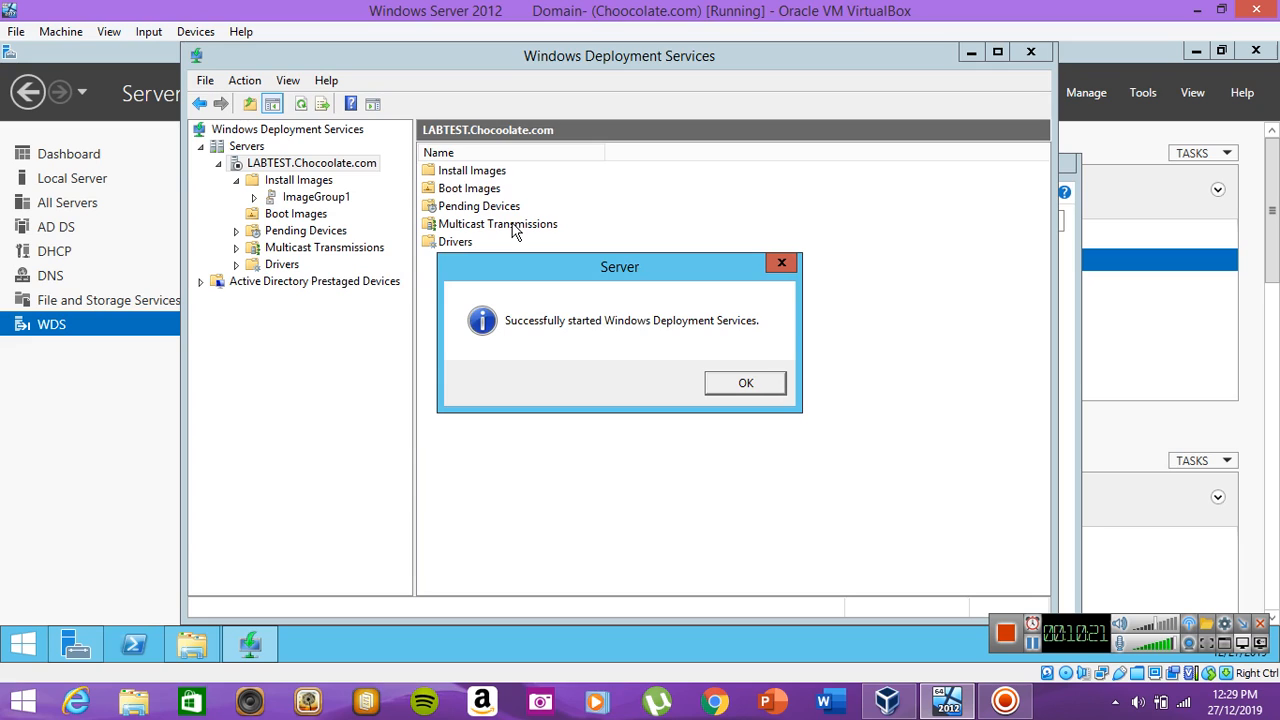
left_click(745, 383)
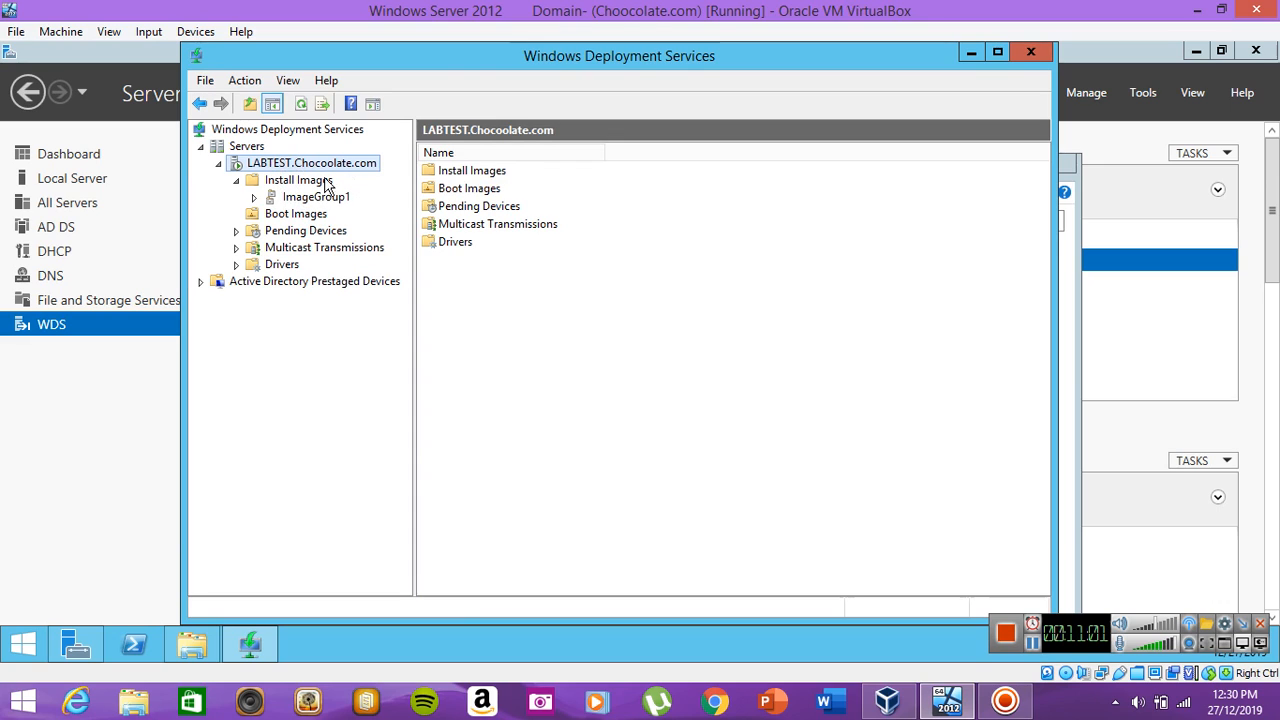
Step: Recheck the contents of Boot Images and ImageGroup1 and return to the overview of server LABTEST.Chocoolate.com
left_click_drag(437, 57, 414, 60)
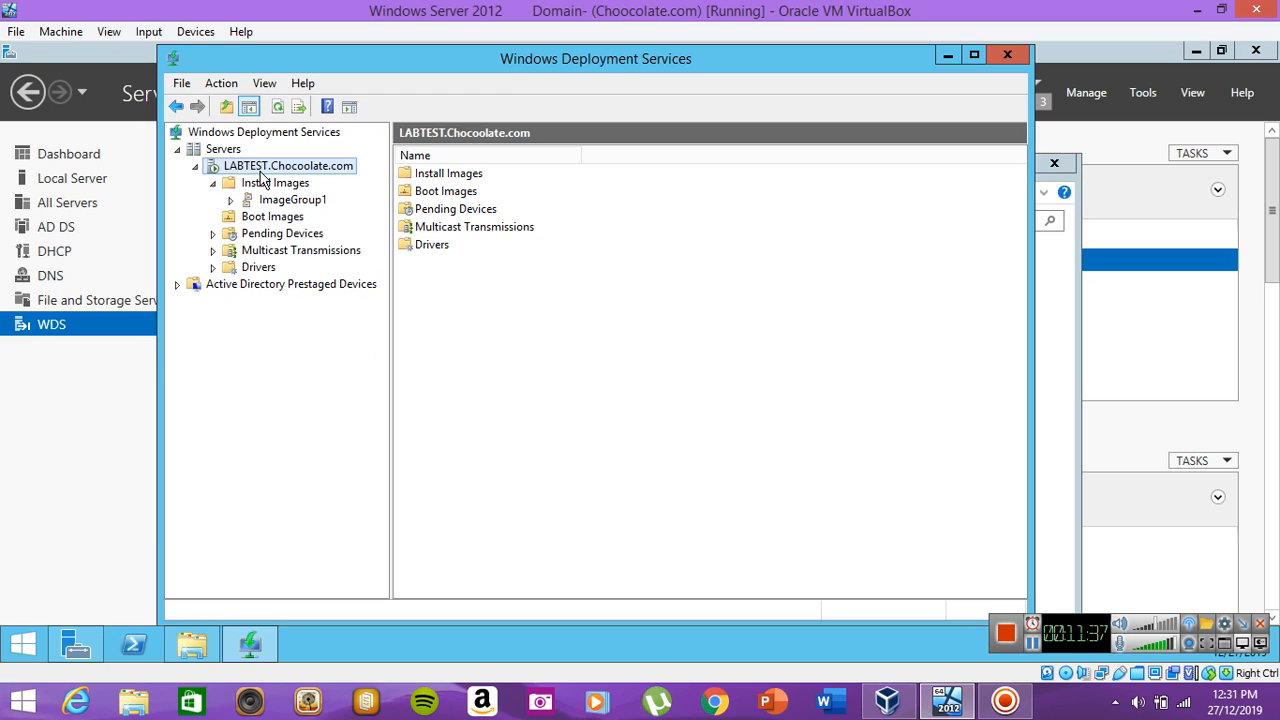
left_click(276, 218)
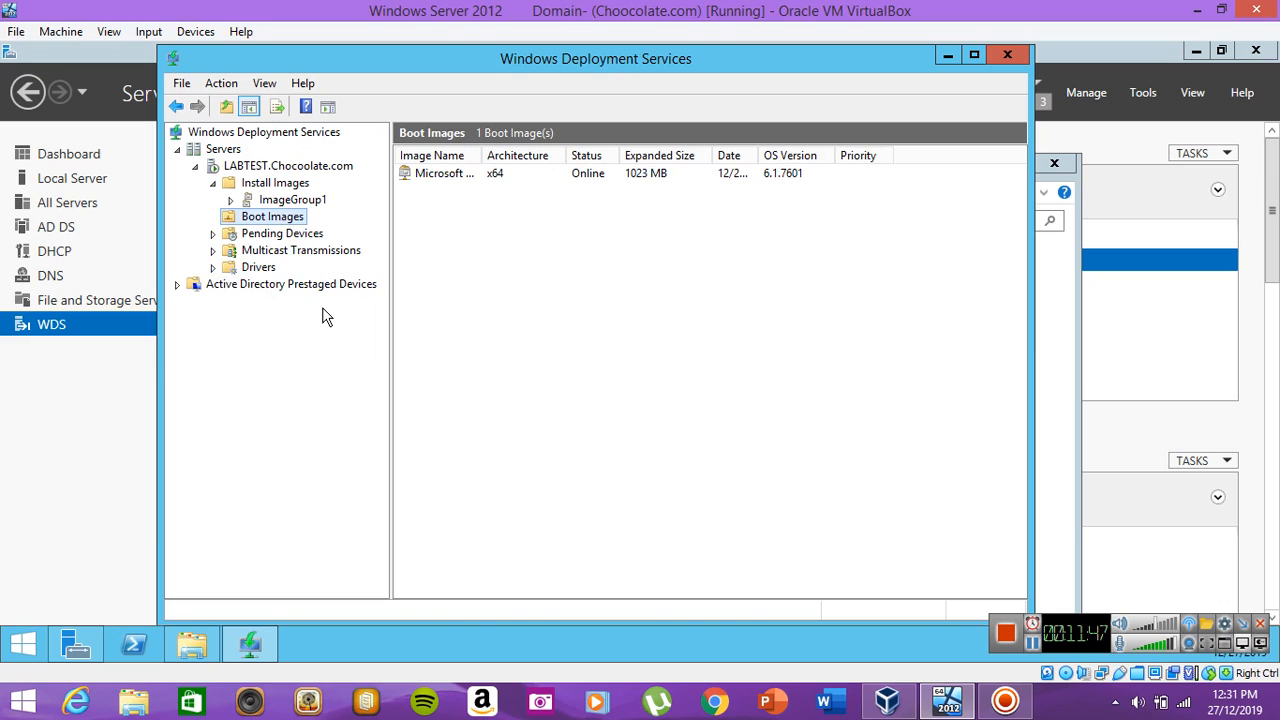
left_click(262, 188)
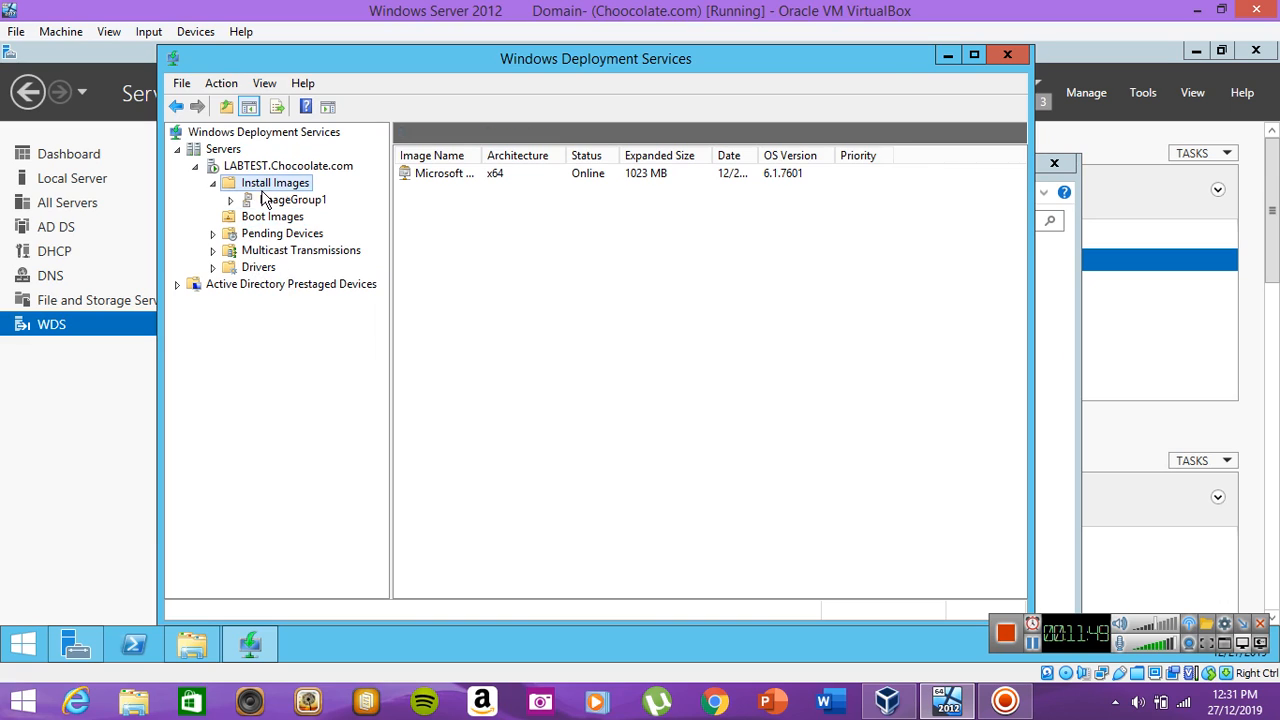
left_click(265, 217)
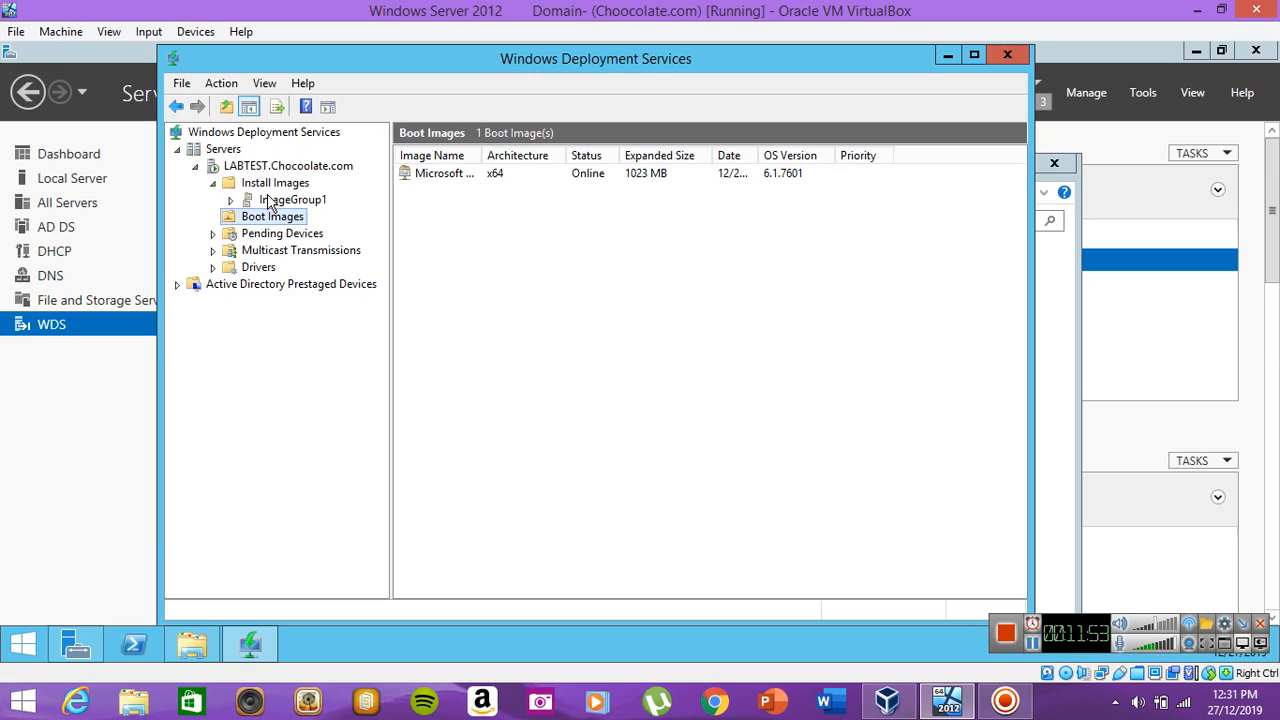
left_click(270, 201)
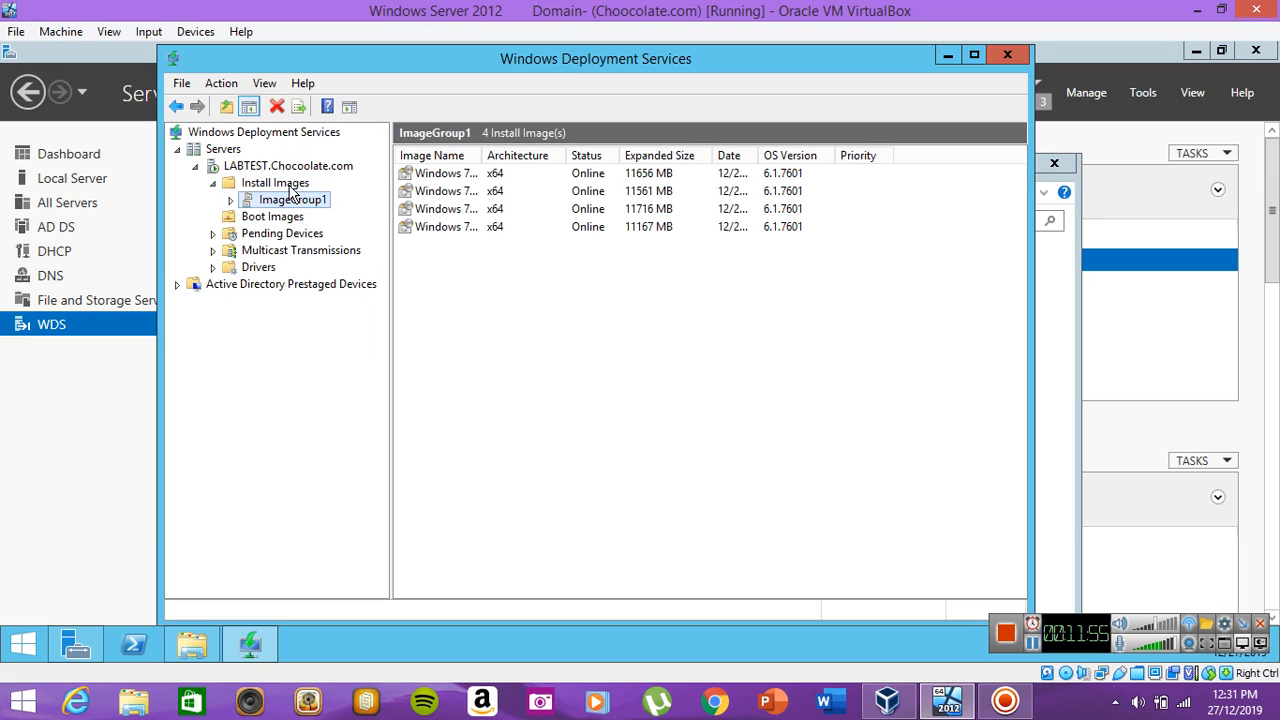
left_click(296, 168)
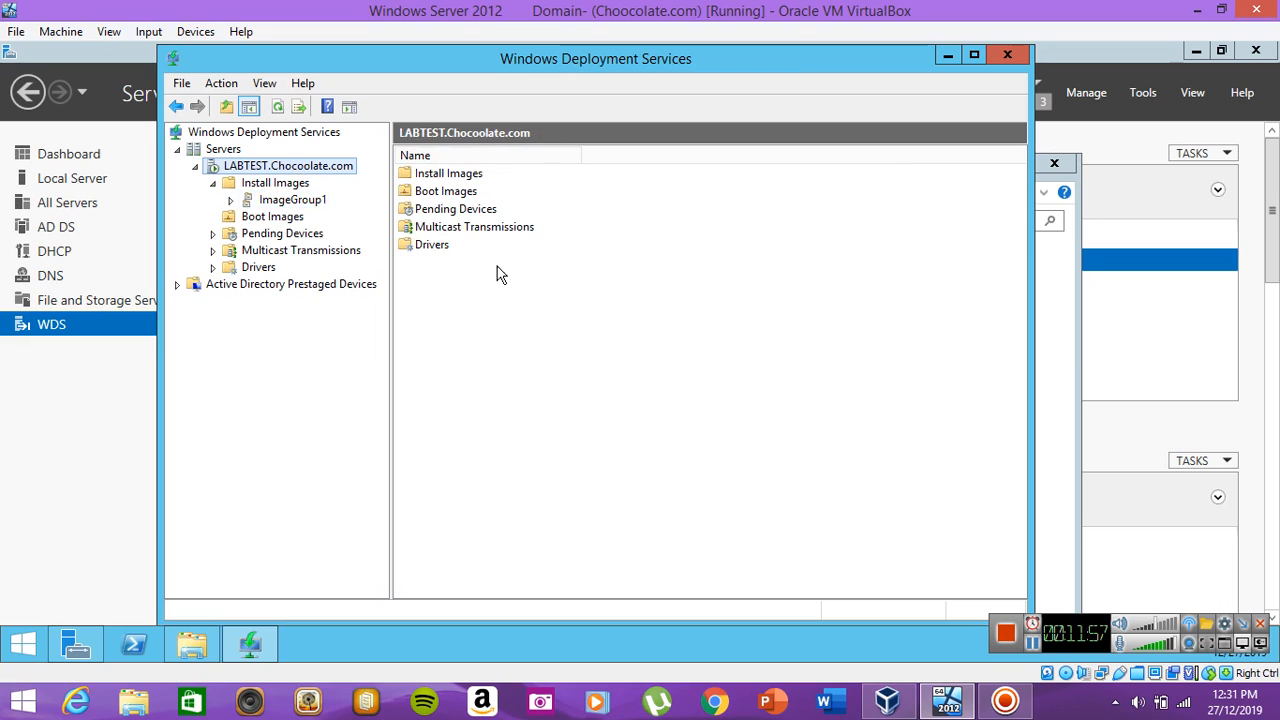